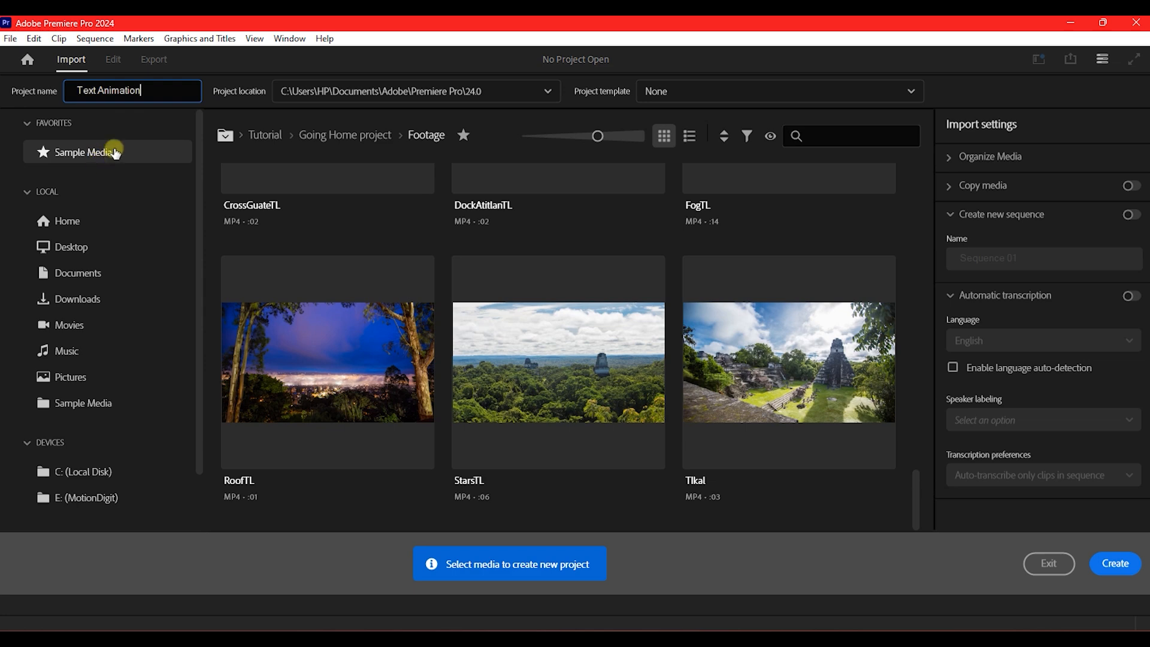
Create the Text Animation project and add an HD 1080p 29.97 fps sequence named textanimation
{"action": "left_click", "coordinate": [1121, 564]}
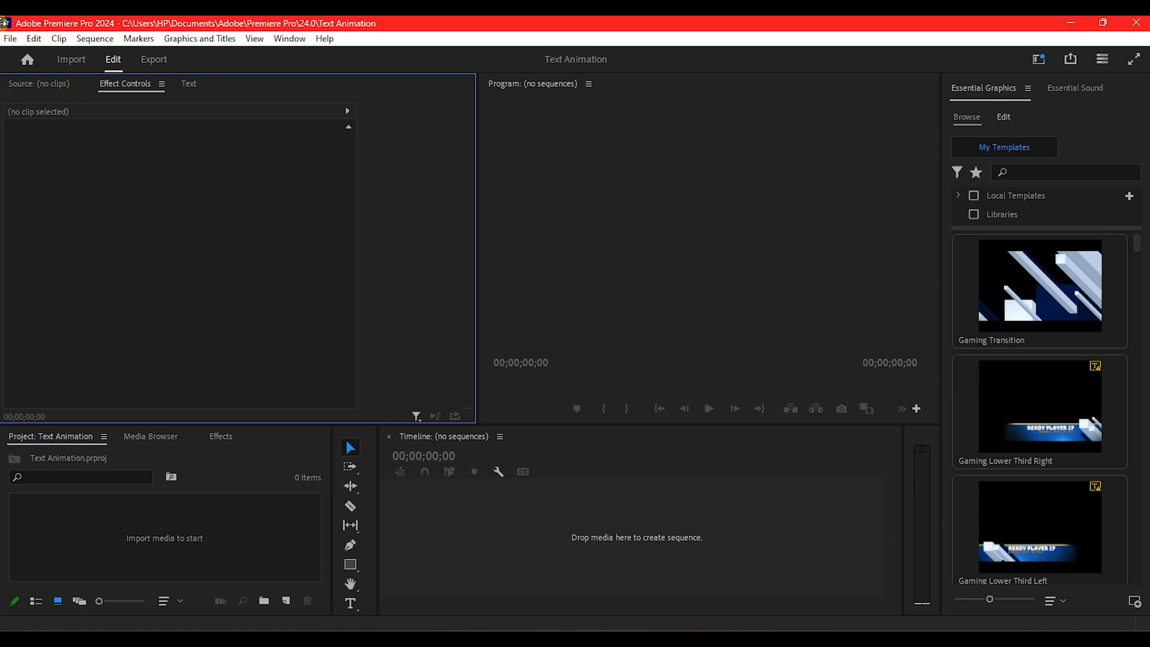
{"action": "left_click", "coordinate": [11, 40]}
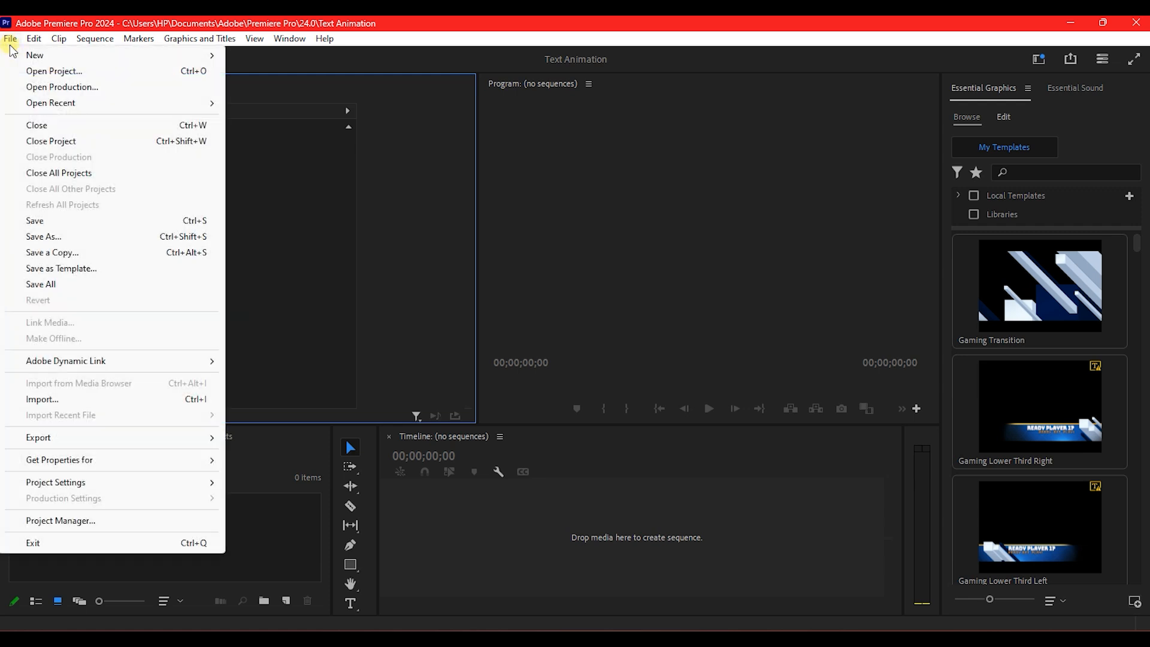
{"action": "mouse_move", "coordinate": [35, 55]}
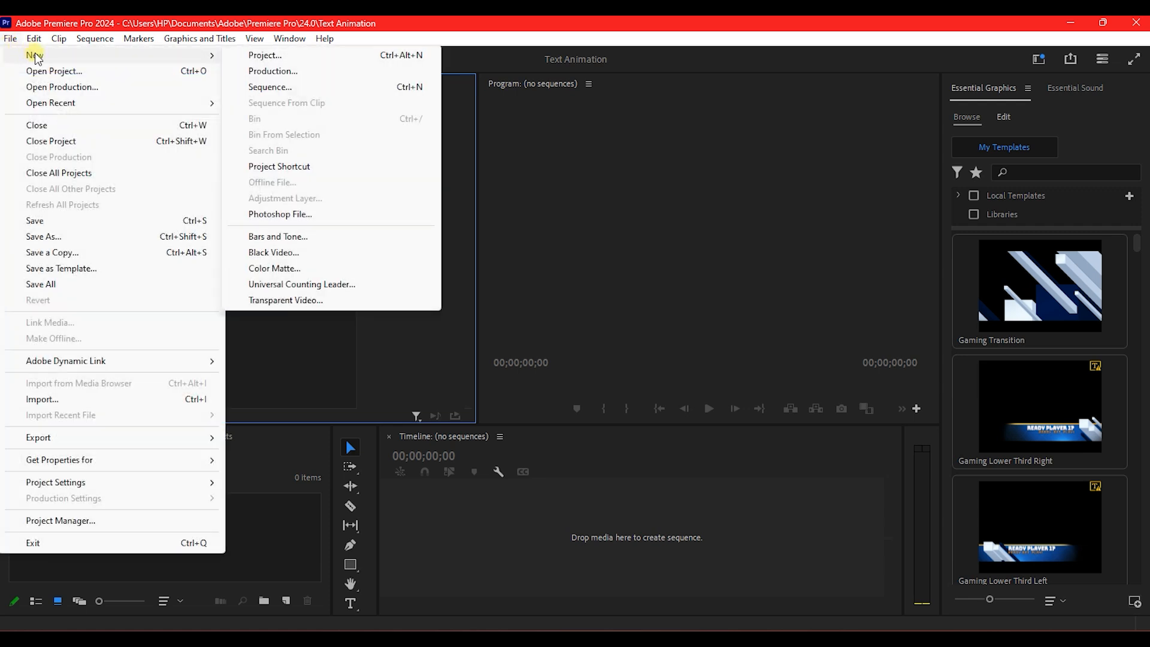
{"action": "left_click", "coordinate": [291, 88]}
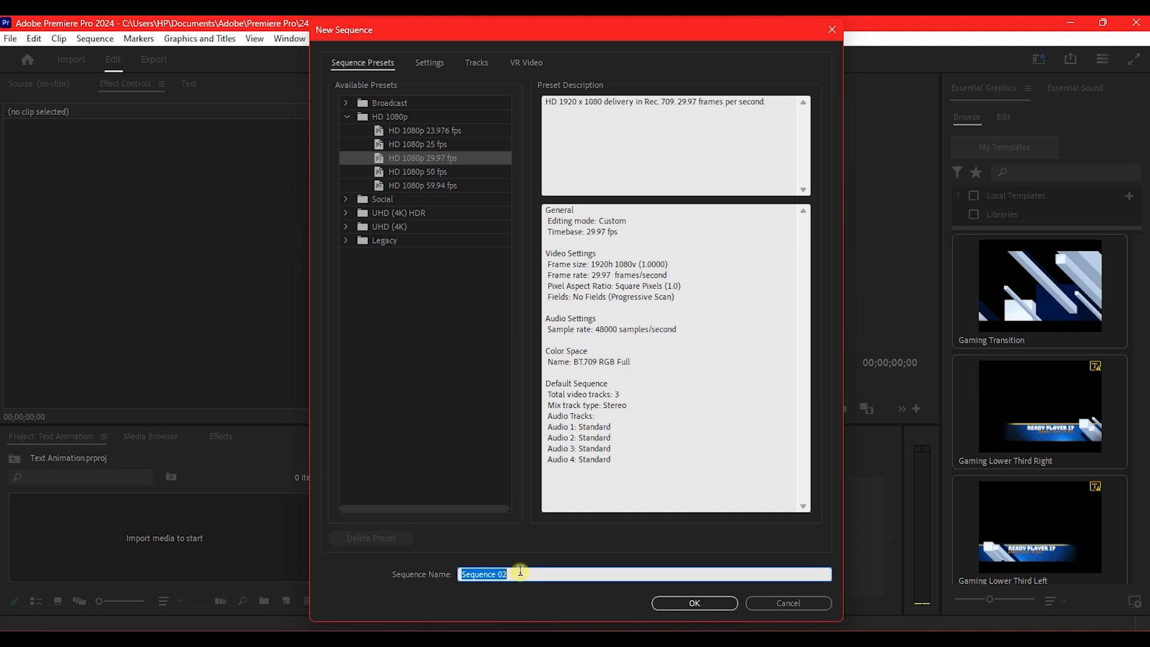
{"action": "type", "text": "textanimation"}
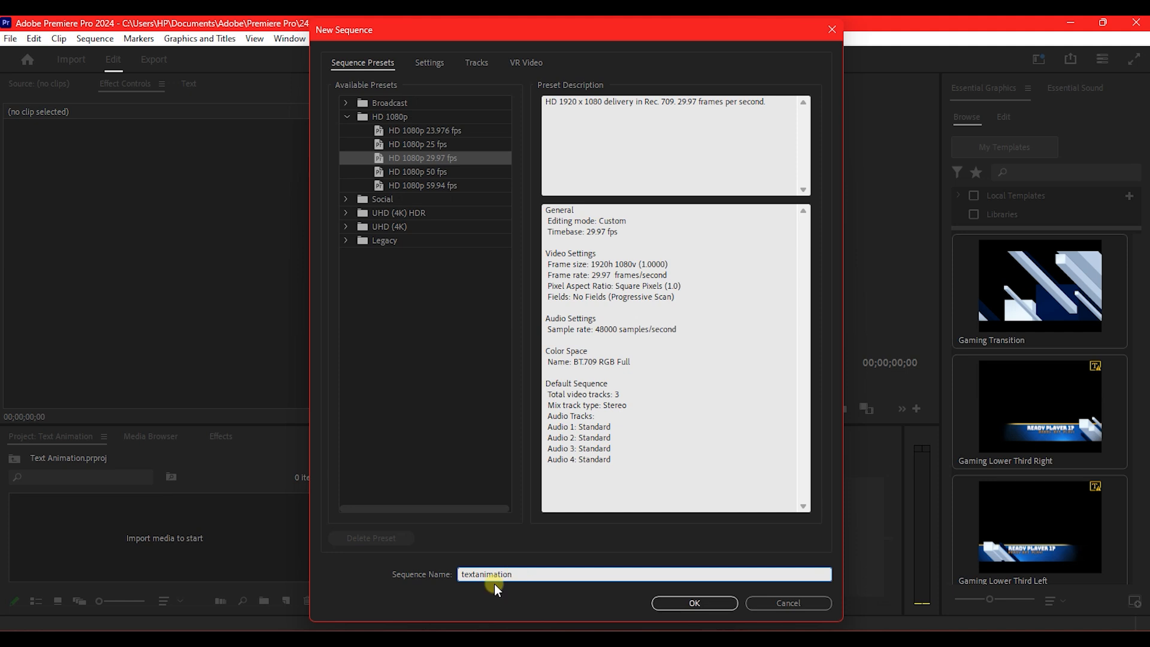
{"action": "left_click", "coordinate": [713, 608]}
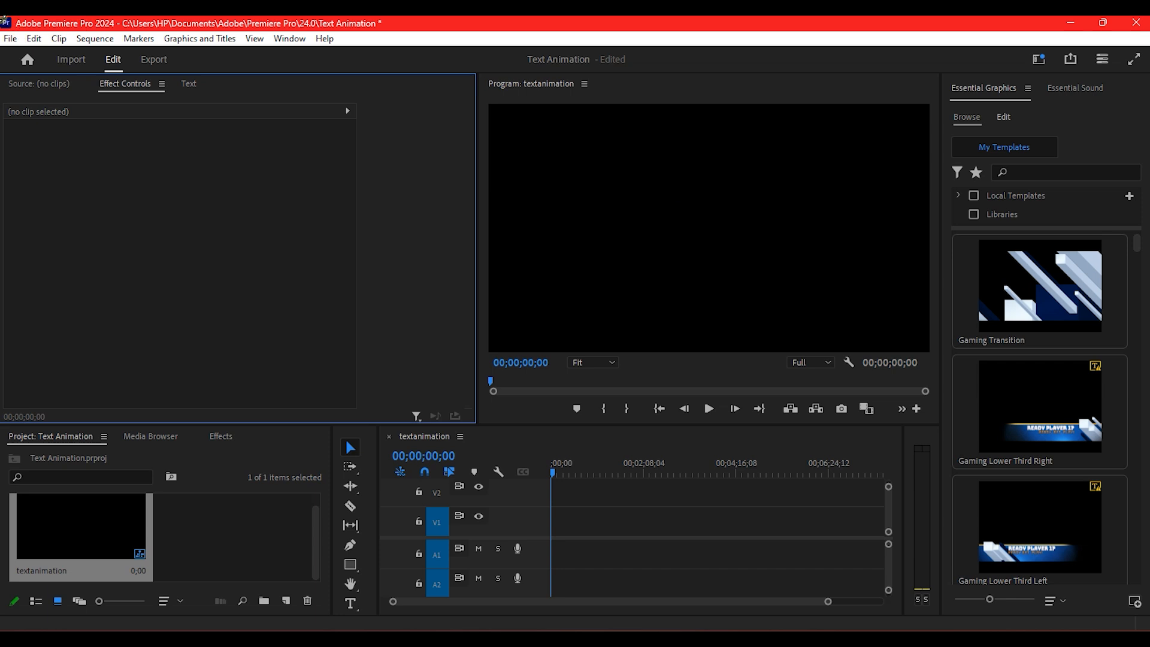
Add a new horizontal text layer at the start of the textanimation sequence
{"action": "left_click", "coordinate": [220, 38]}
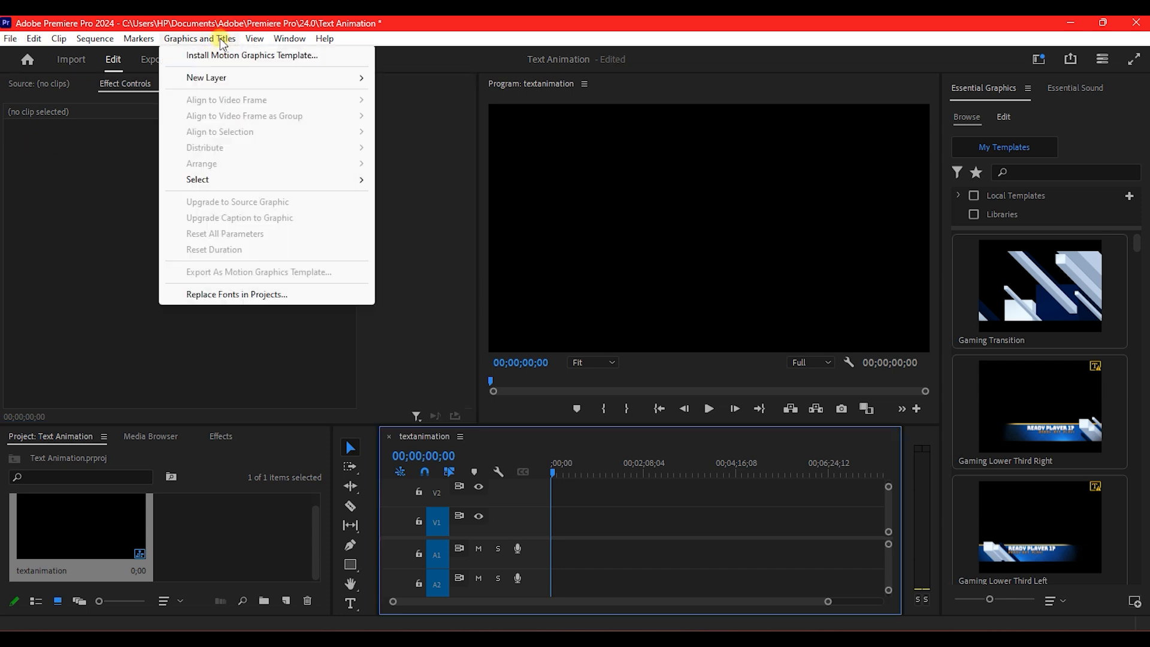
{"action": "mouse_move", "coordinate": [233, 78]}
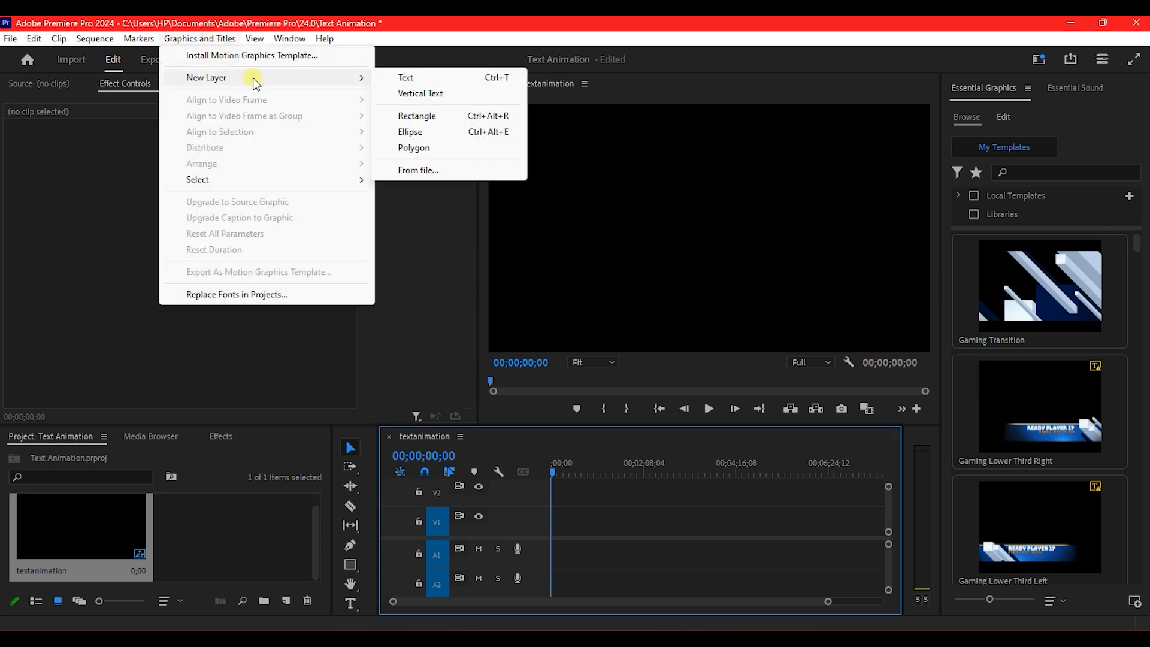
{"action": "left_click", "coordinate": [412, 77]}
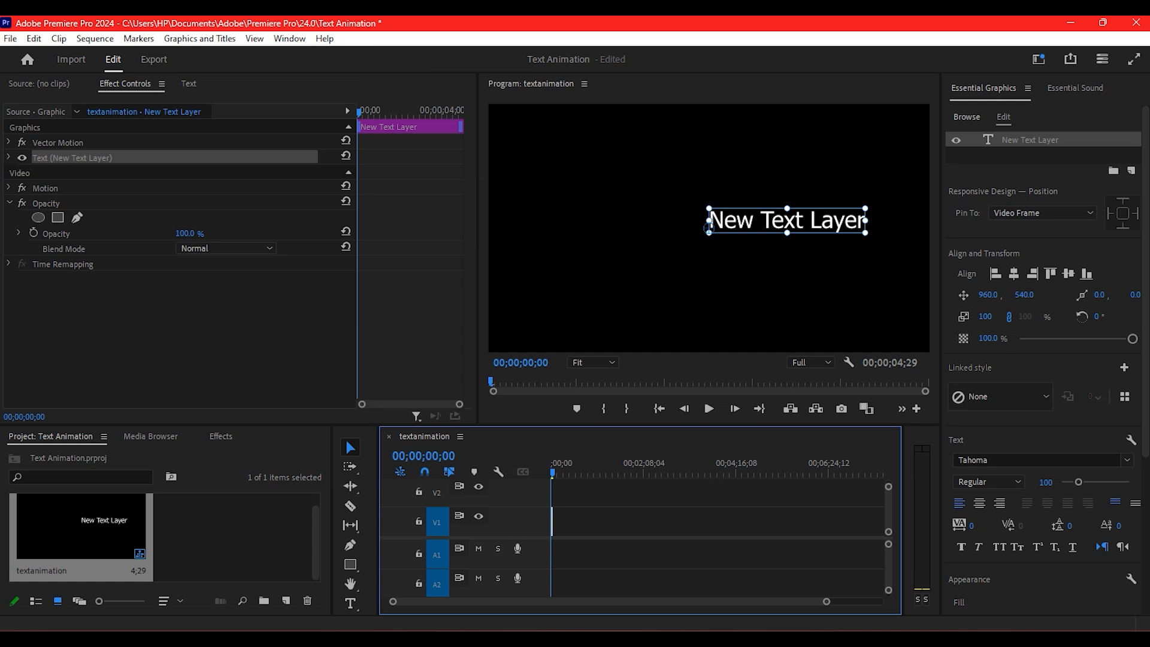
{"action": "left_click", "coordinate": [235, 539]}
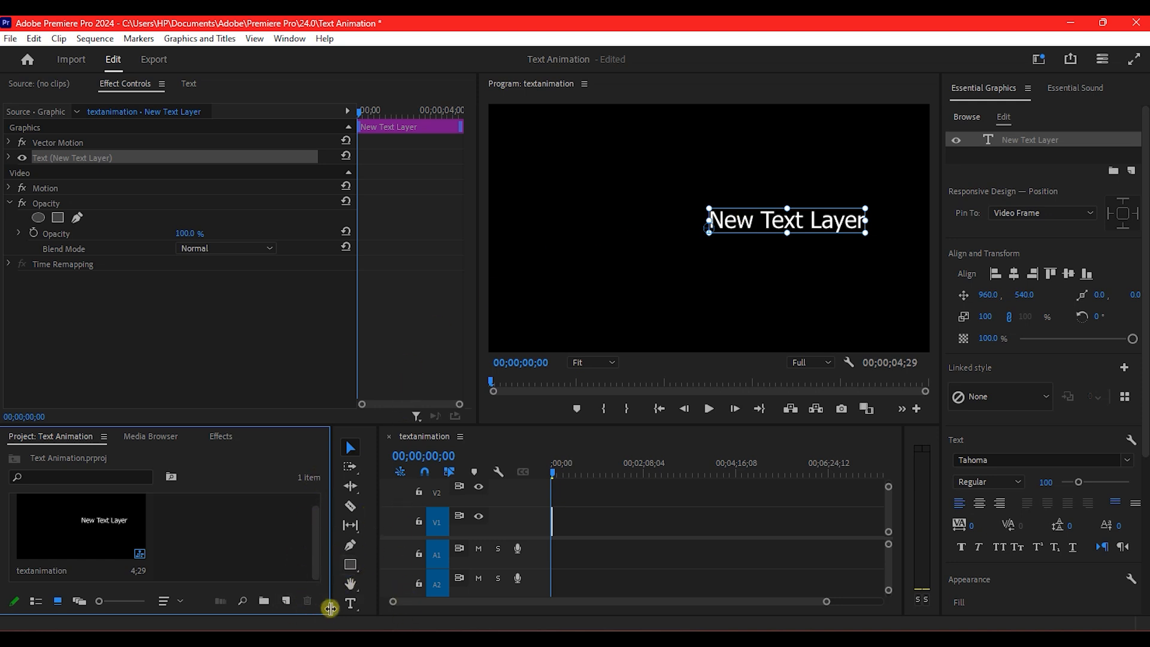
Replace the placeholder wording of the text layer with "Text Animation"
{"action": "left_click", "coordinate": [350, 603]}
{"action": "left_click", "coordinate": [740, 217]}
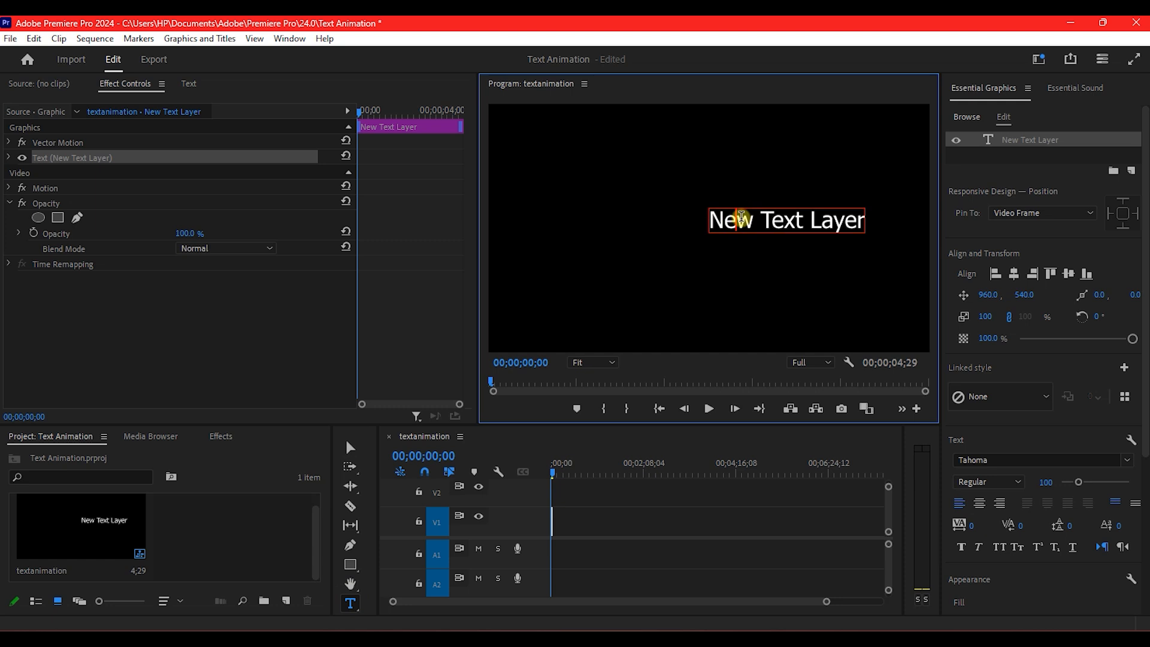
{"action": "key", "text": "ctrl+a"}
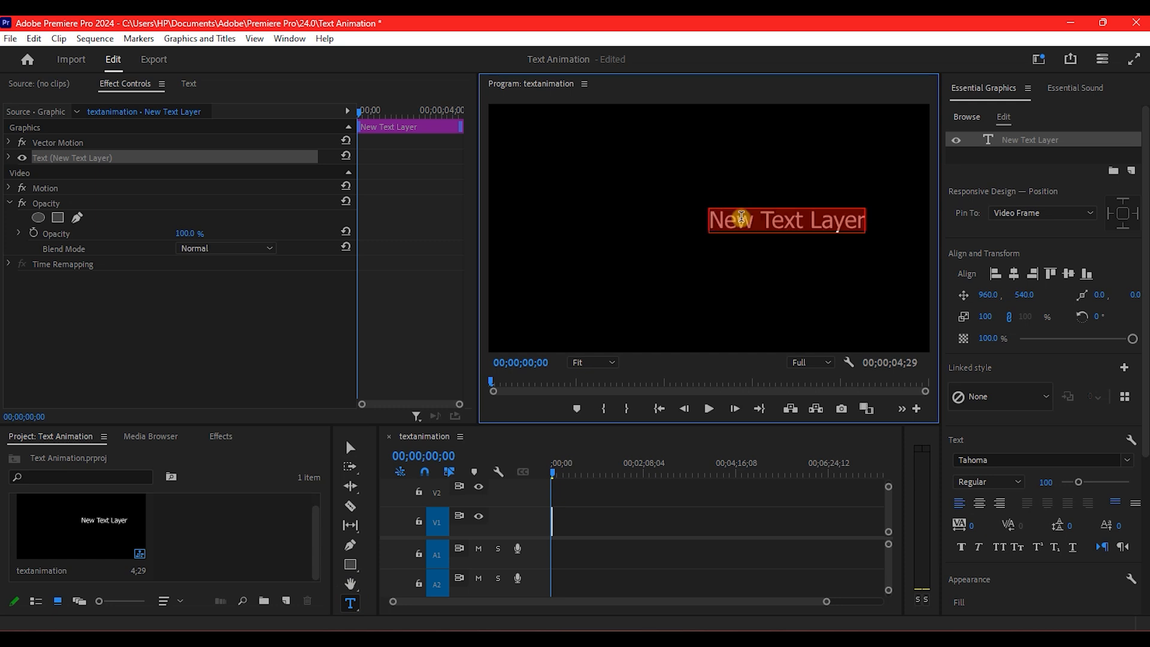
{"action": "type", "text": "Tex"}
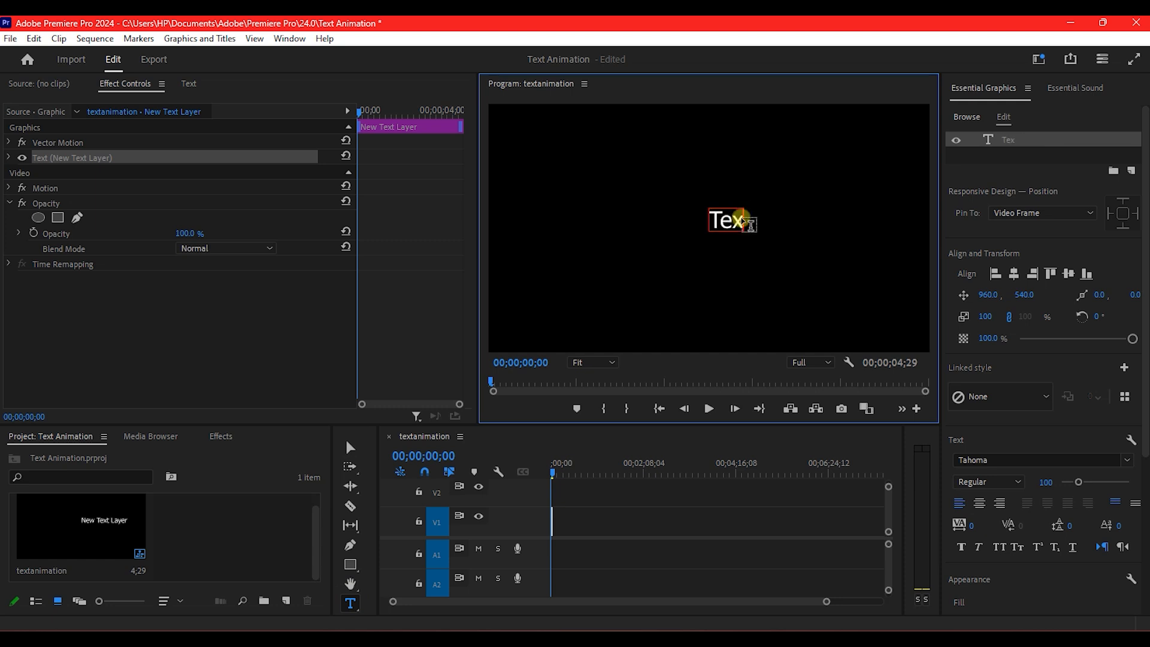
{"action": "type", "text": "t Animation"}
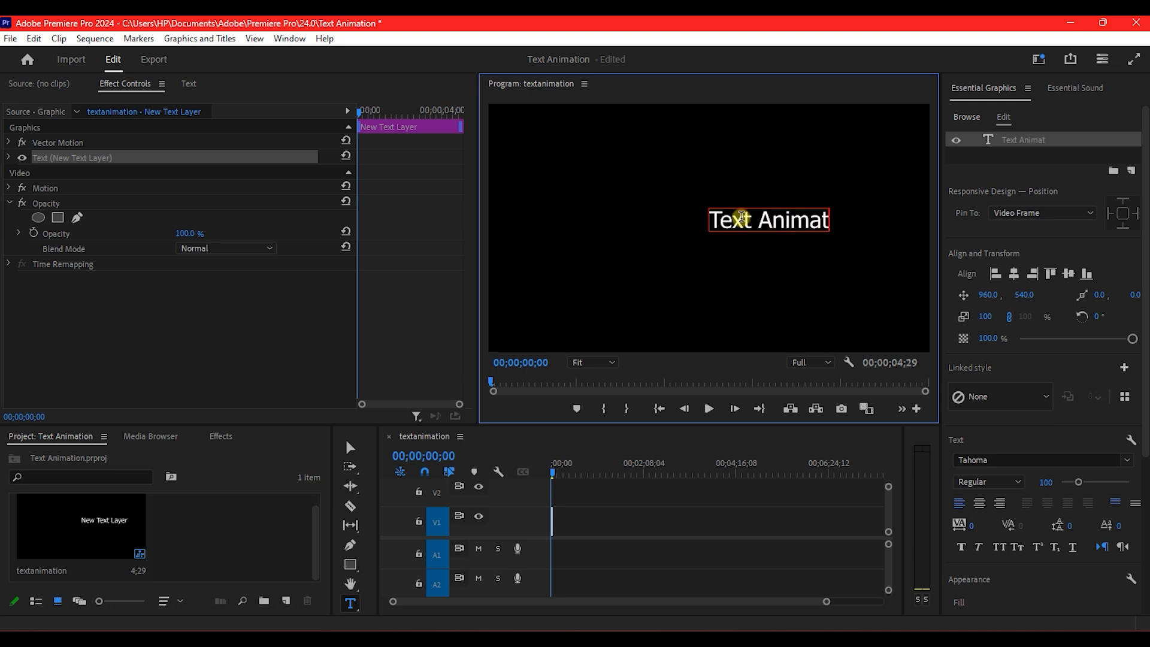
{"action": "left_click", "coordinate": [356, 606]}
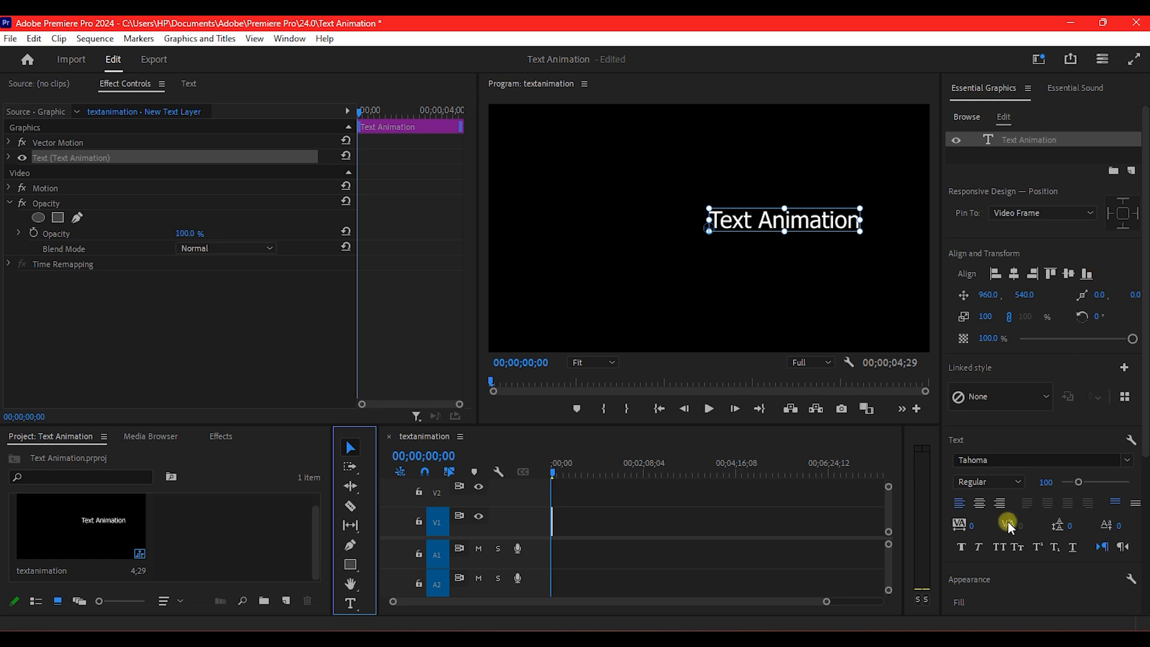
Center the title horizontally and vertically in the frame and style it Bold at size 119
{"action": "left_click", "coordinate": [978, 501]}
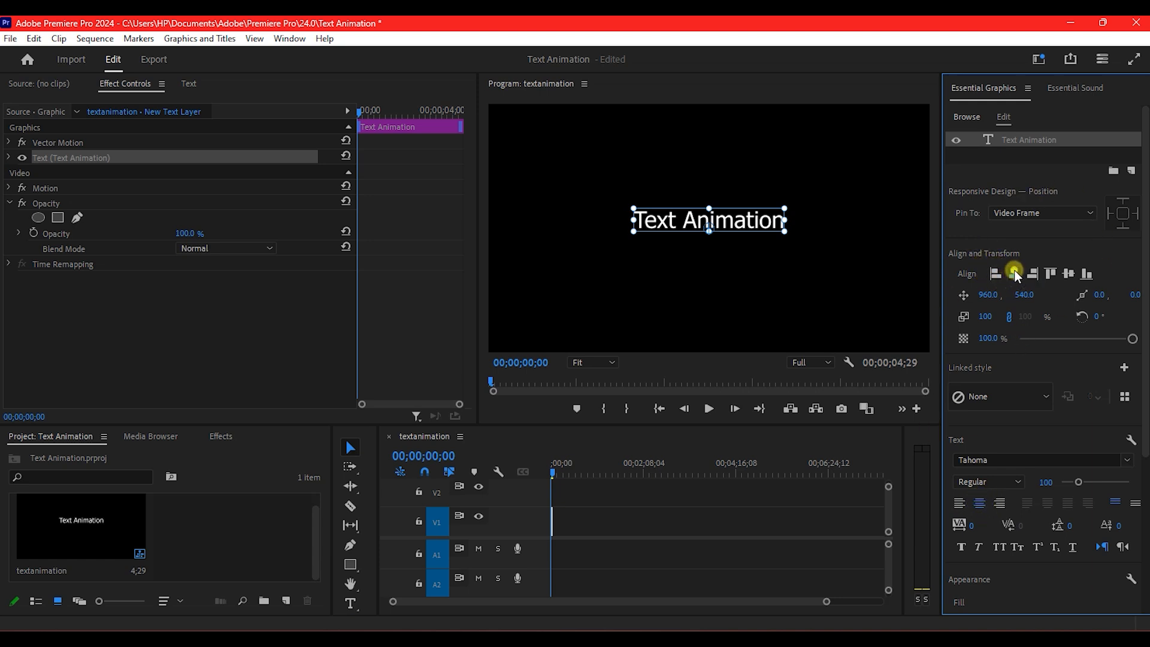
{"action": "left_click", "coordinate": [1068, 273]}
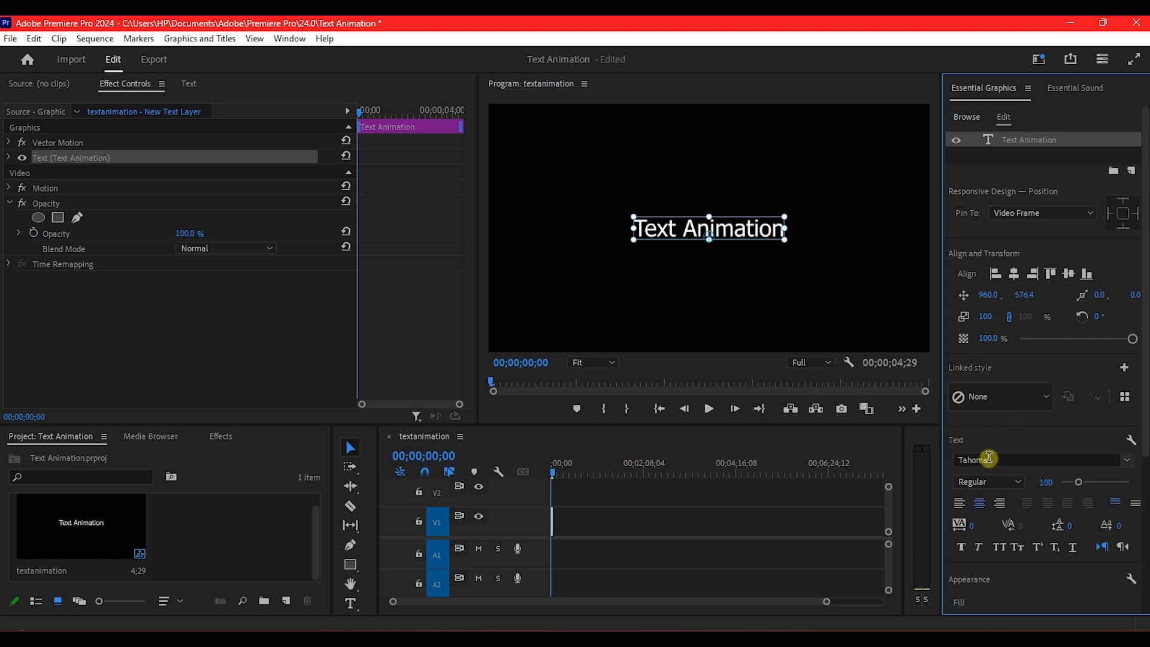
{"action": "left_click", "coordinate": [1012, 480]}
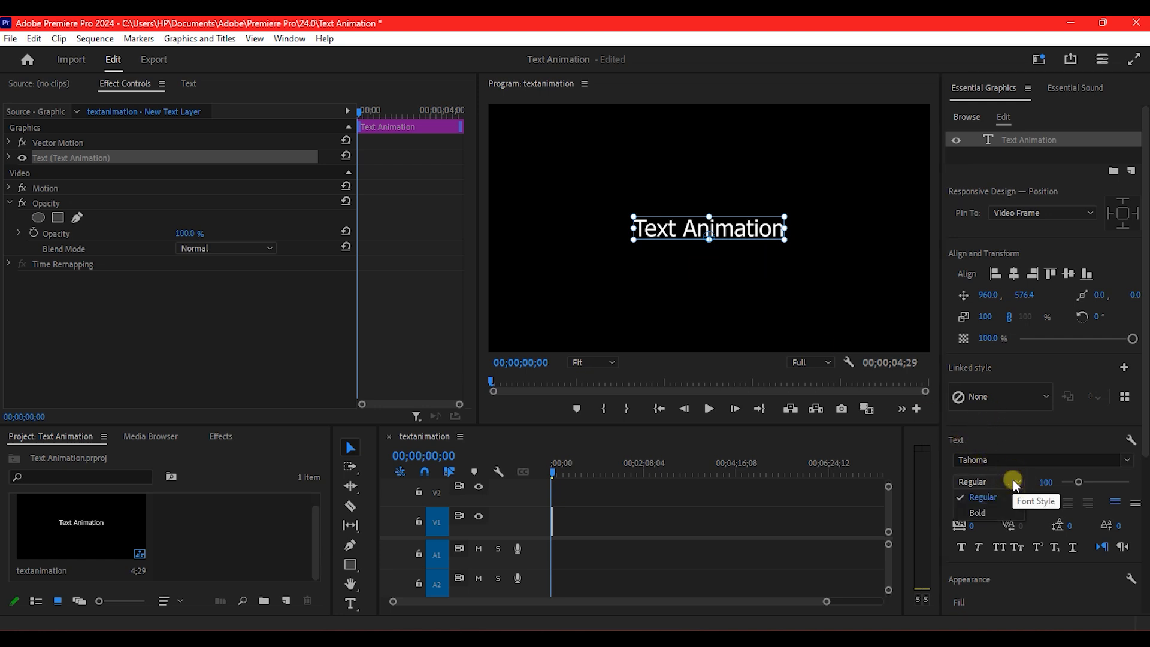
{"action": "left_click", "coordinate": [987, 512]}
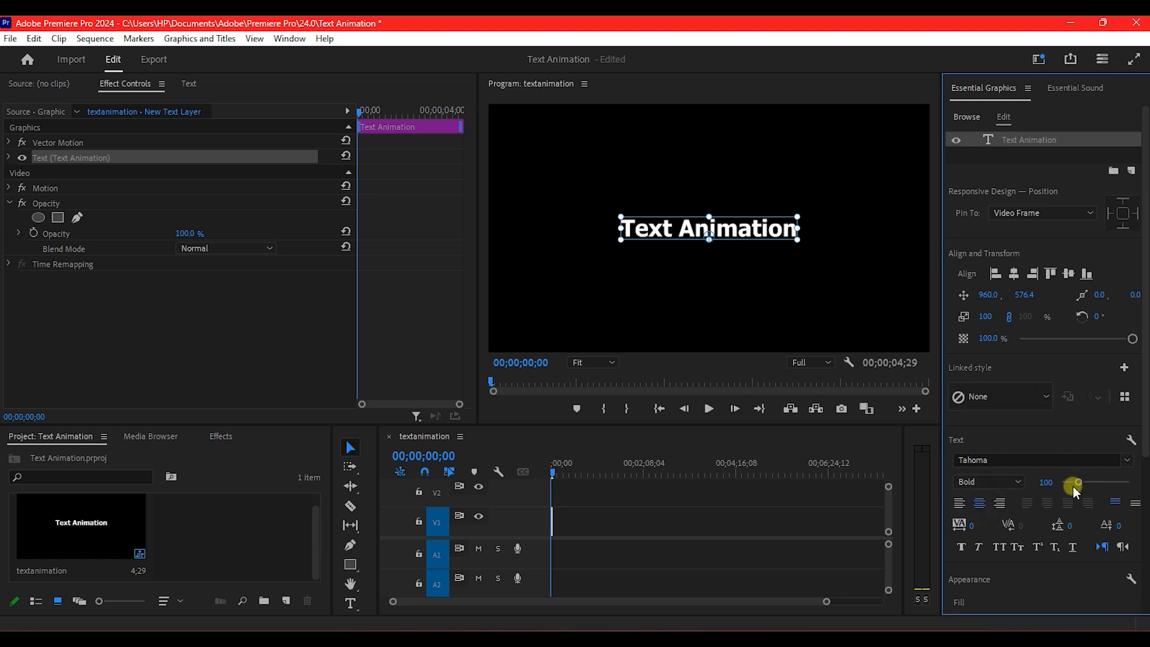
{"action": "left_click_drag", "start_coordinate": [1077, 480], "coordinate": [1079, 483]}
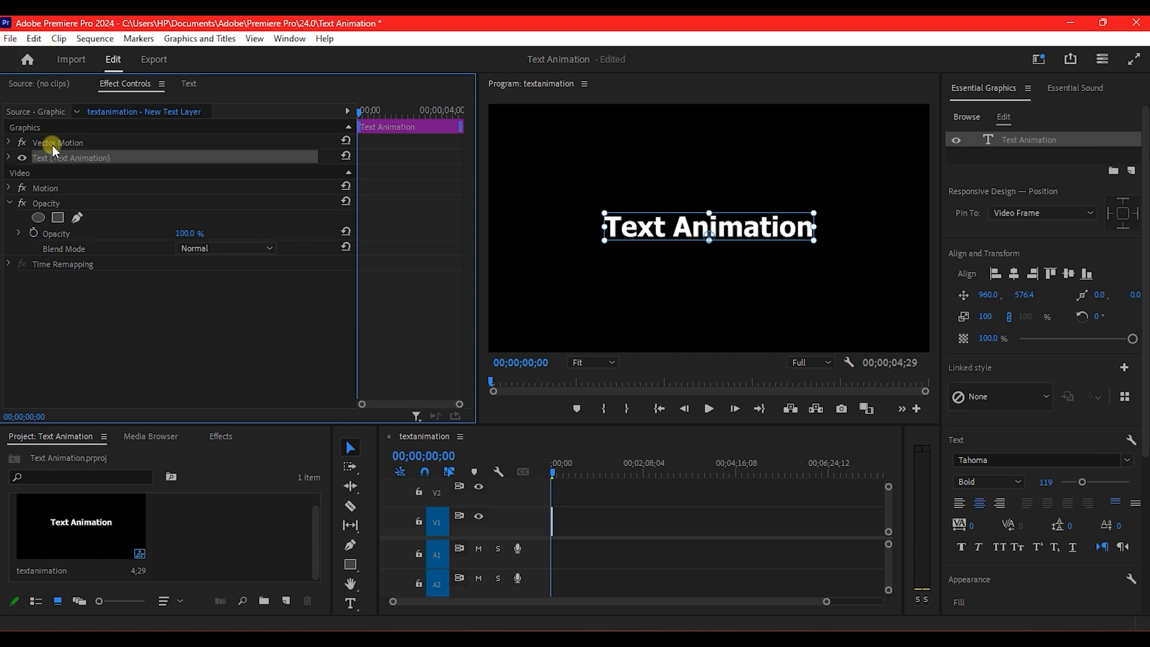
Add a rectangular mask to the title text and move the playhead to 00;00;01;10
{"action": "left_click", "coordinate": [8, 157]}
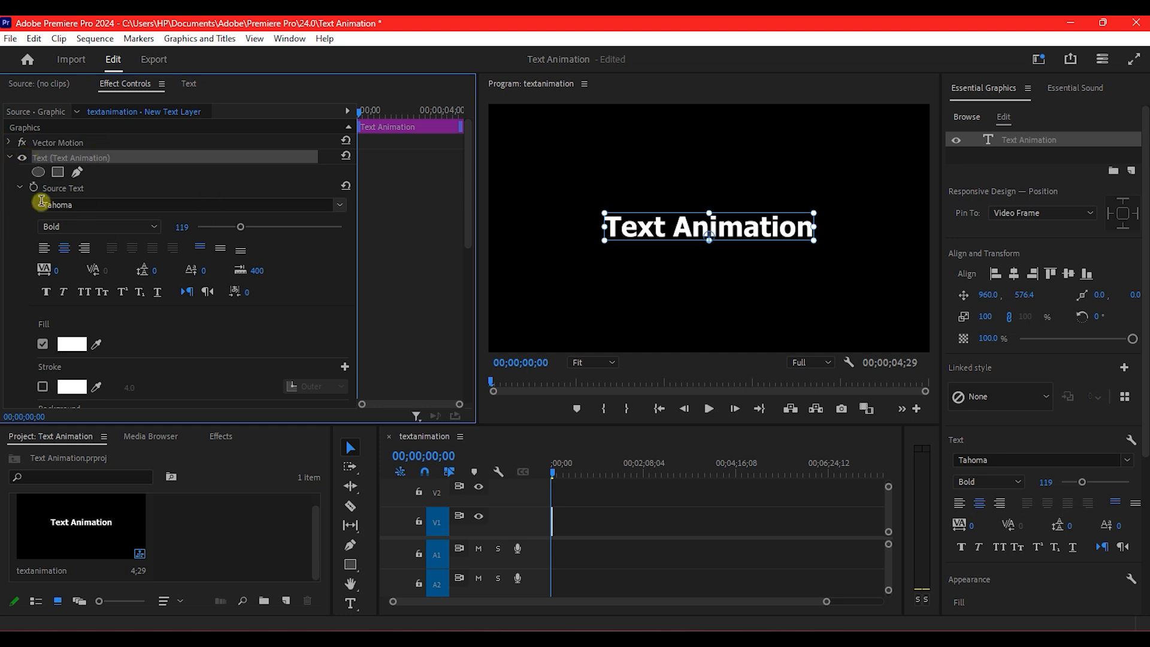
{"action": "left_click", "coordinate": [58, 173]}
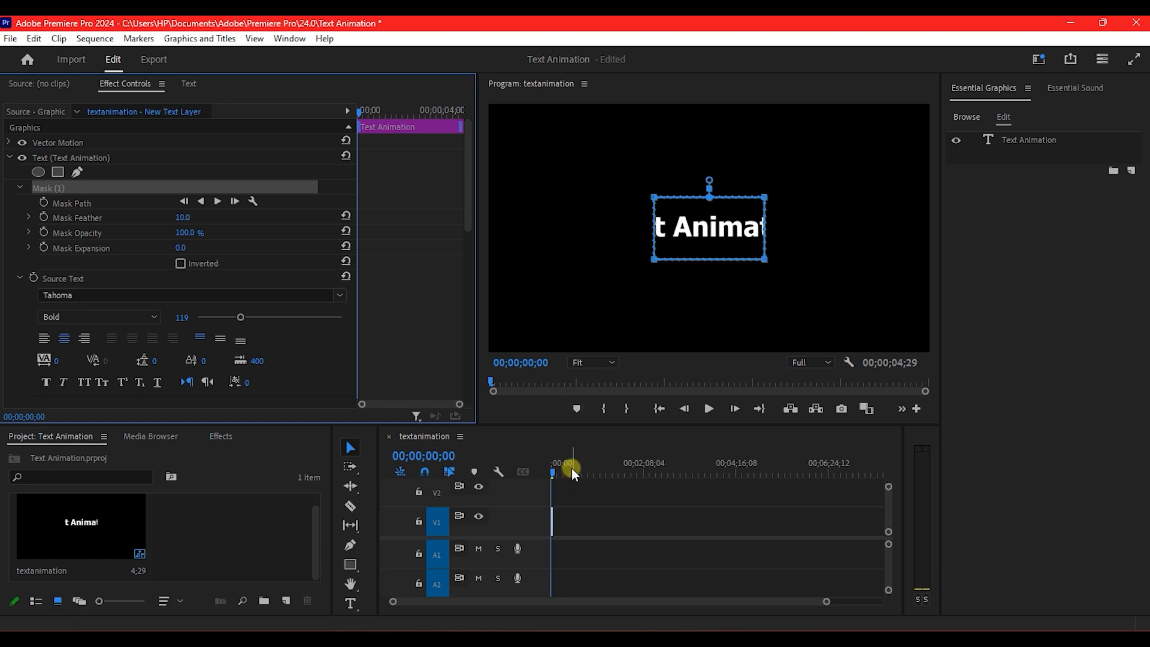
{"action": "mouse_move", "coordinate": [554, 469]}
{"action": "left_mouse_down"}
{"action": "mouse_move", "coordinate": [587, 472]}
{"action": "mouse_move", "coordinate": [552, 469]}
{"action": "left_mouse_up"}
{"action": "left_click_drag", "start_coordinate": [826, 601], "coordinate": [624, 598]}
{"action": "left_click", "coordinate": [555, 469]}
{"action": "left_click_drag", "start_coordinate": [555, 469], "coordinate": [849, 479]}
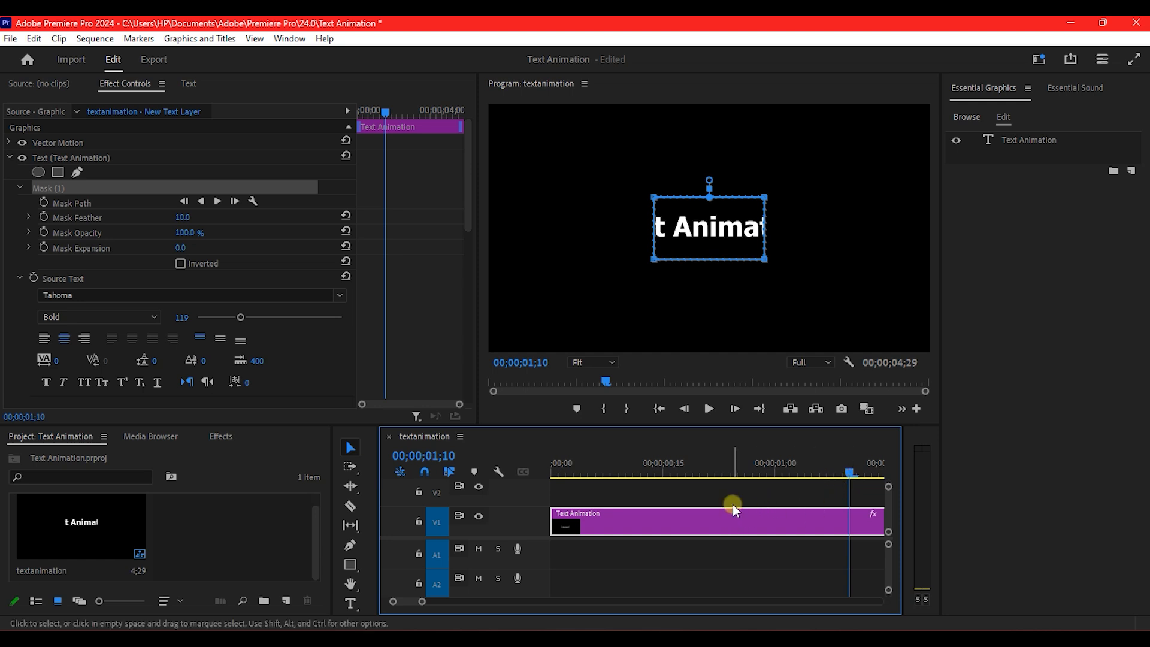
Stretch the mask's corners to enclose the whole title and start a Mask Path keyframe at 00;00;01;10
{"action": "left_click", "coordinate": [764, 199]}
{"action": "left_click_drag", "start_coordinate": [764, 198], "coordinate": [844, 197]}
{"action": "left_click_drag", "start_coordinate": [764, 259], "coordinate": [847, 263]}
{"action": "left_click_drag", "start_coordinate": [655, 264], "coordinate": [557, 262]}
{"action": "left_click_drag", "start_coordinate": [643, 199], "coordinate": [594, 197]}
{"action": "left_click_drag", "start_coordinate": [557, 259], "coordinate": [595, 262]}
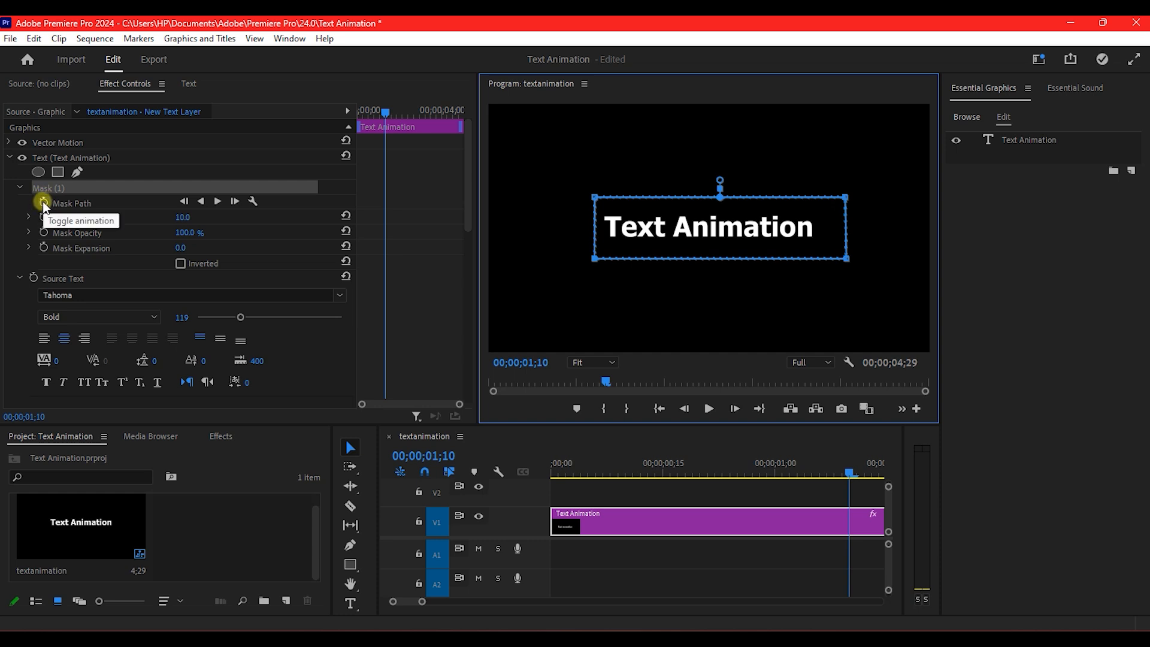
{"action": "left_click", "coordinate": [43, 204]}
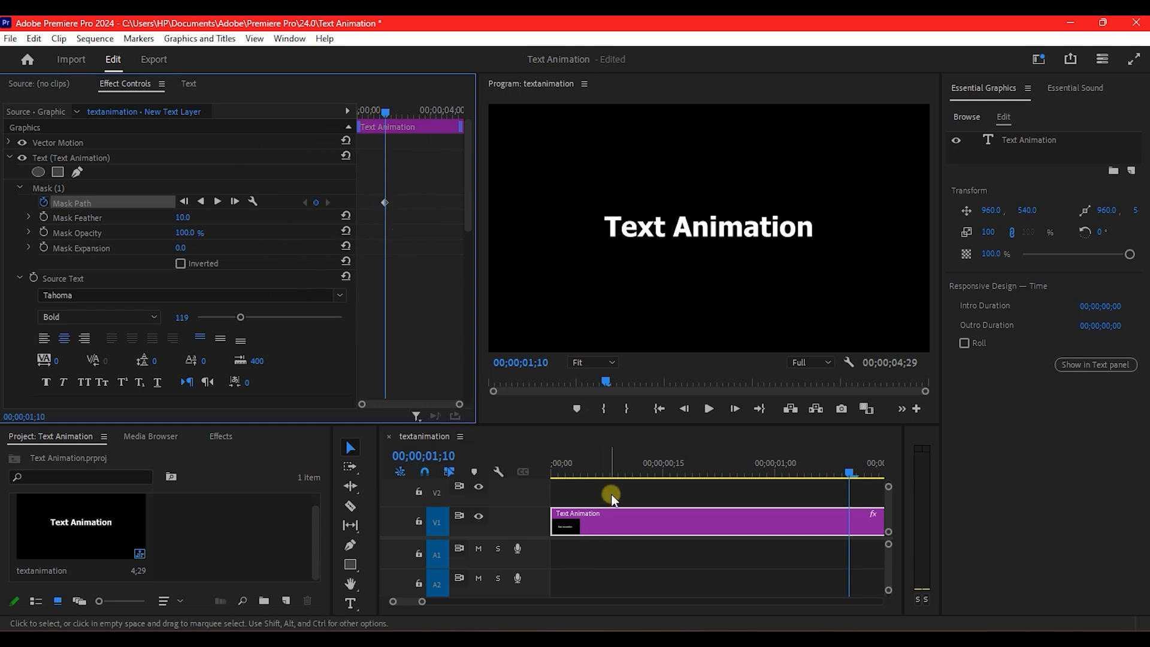
At 00;00;00;00, collapse the mask onto its left edge so the title is fully hidden
{"action": "left_click_drag", "start_coordinate": [850, 473], "coordinate": [512, 467]}
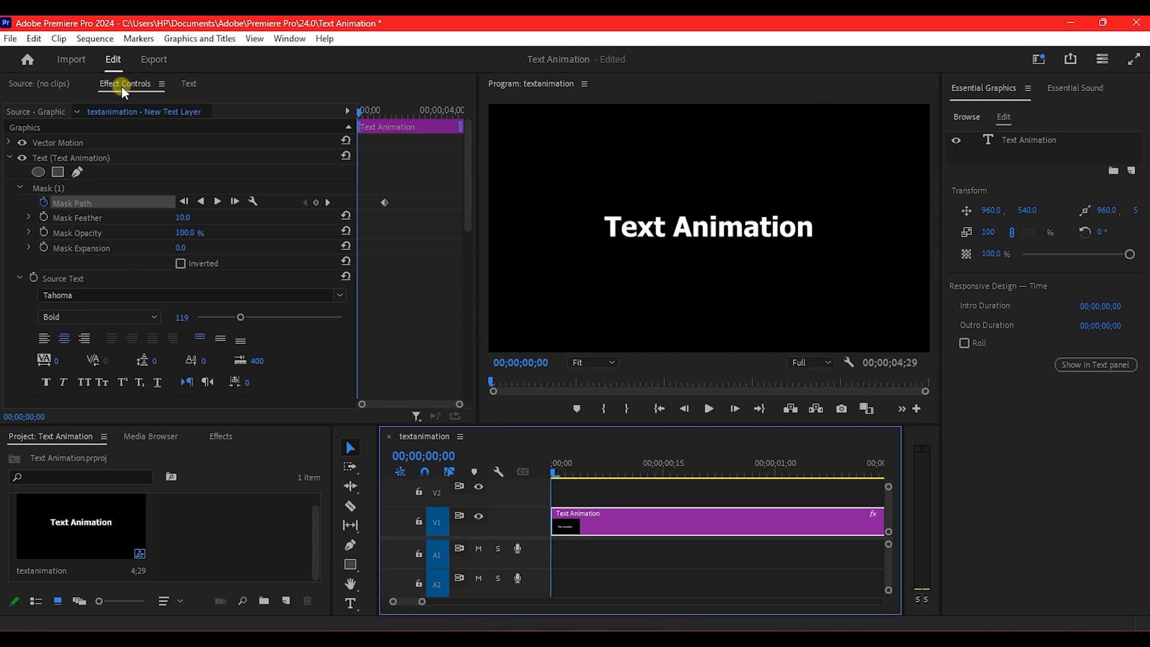
{"action": "left_click", "coordinate": [45, 187]}
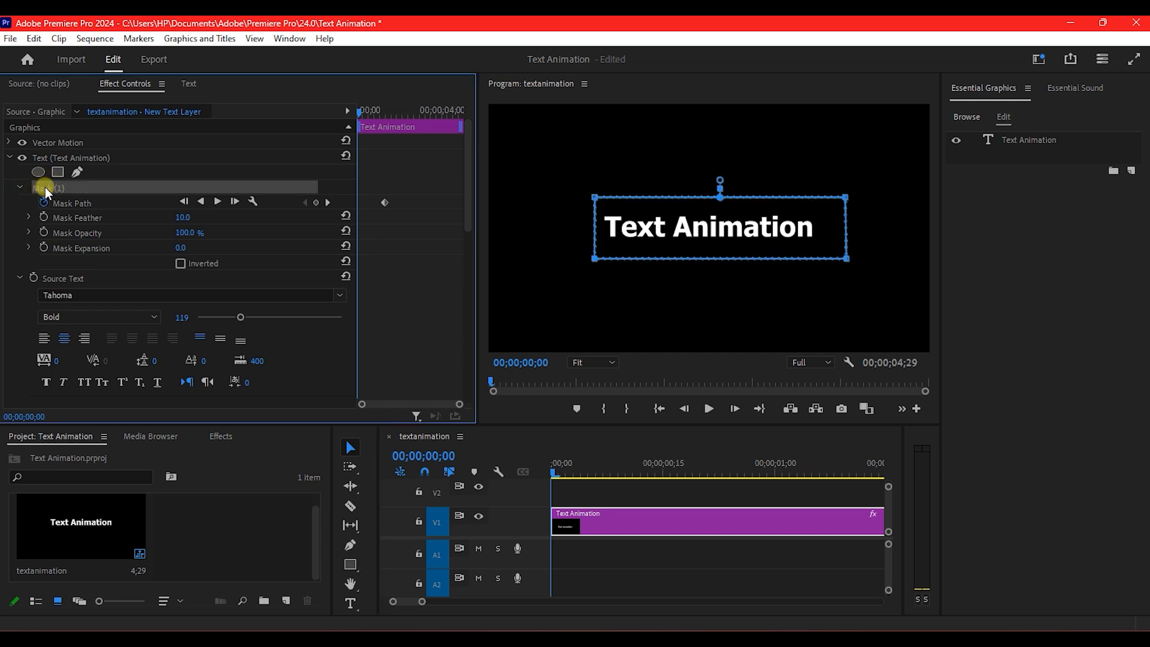
{"action": "left_click", "coordinate": [843, 196]}
{"action": "left_click_drag", "start_coordinate": [844, 196], "coordinate": [594, 197]}
{"action": "left_click_drag", "start_coordinate": [852, 256], "coordinate": [593, 256]}
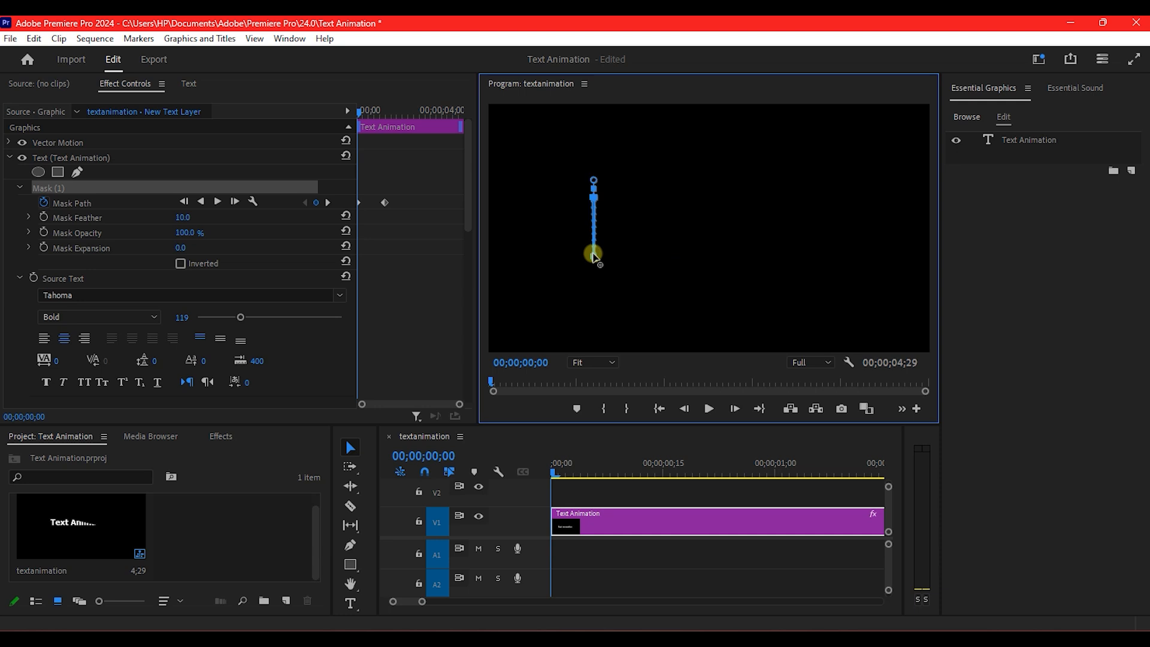
Scrub through the text reveal and set the mask's feather to 15
{"action": "left_click_drag", "start_coordinate": [552, 470], "coordinate": [873, 443]}
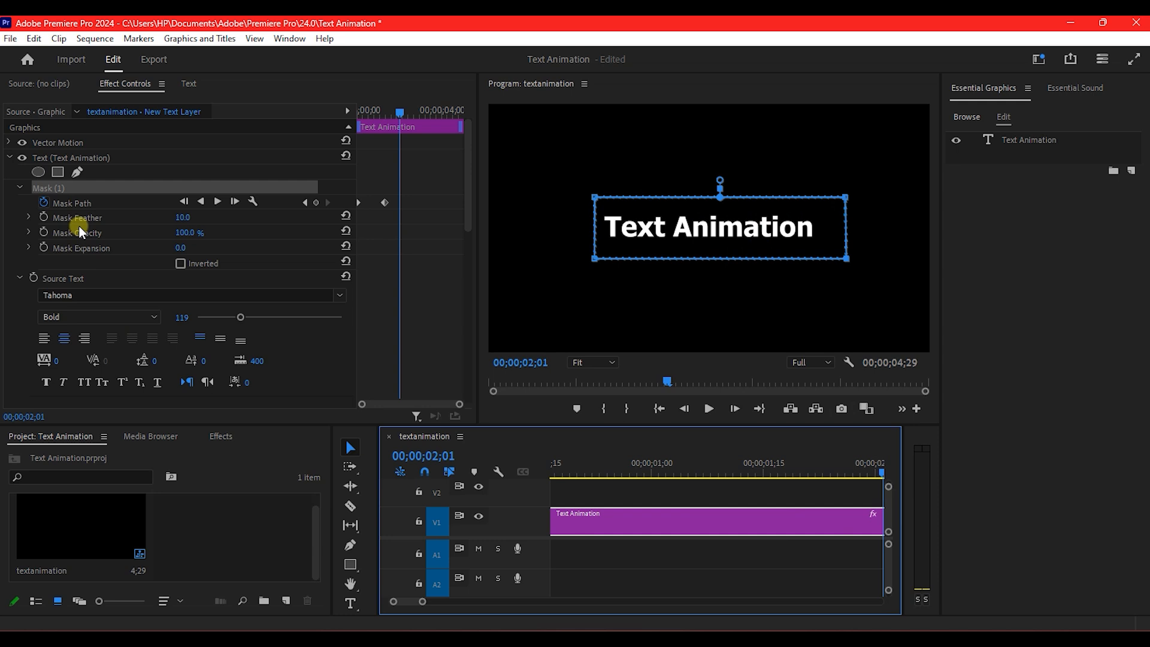
{"action": "left_click", "coordinate": [183, 217]}
{"action": "type", "text": "15"}
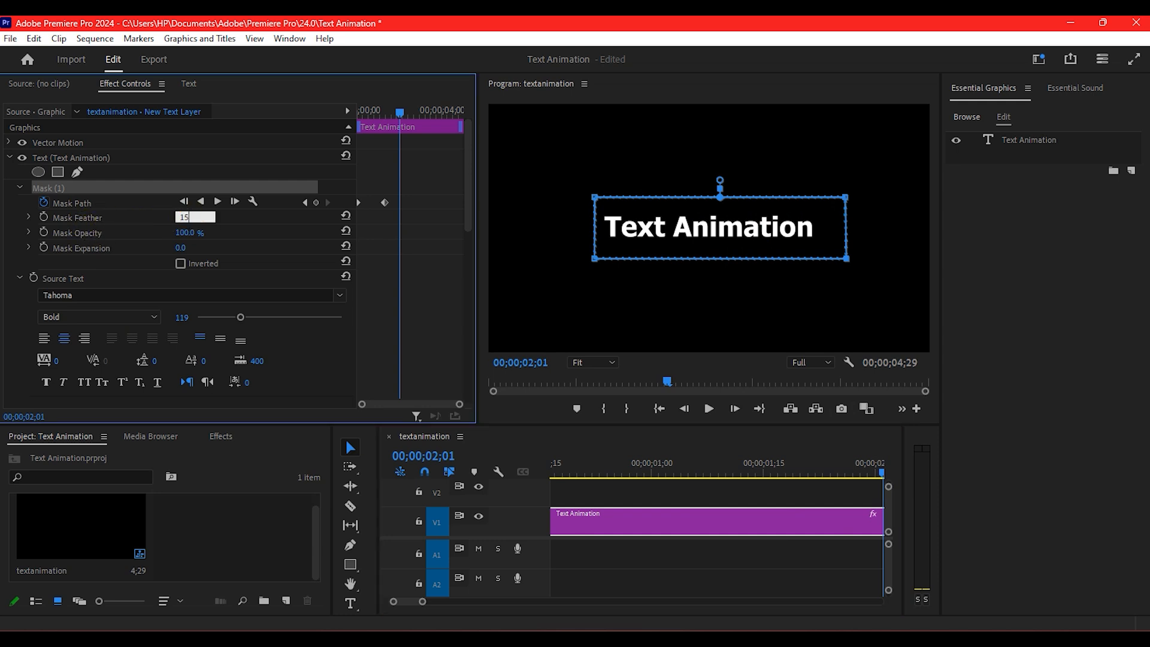
{"action": "key", "text": "Return"}
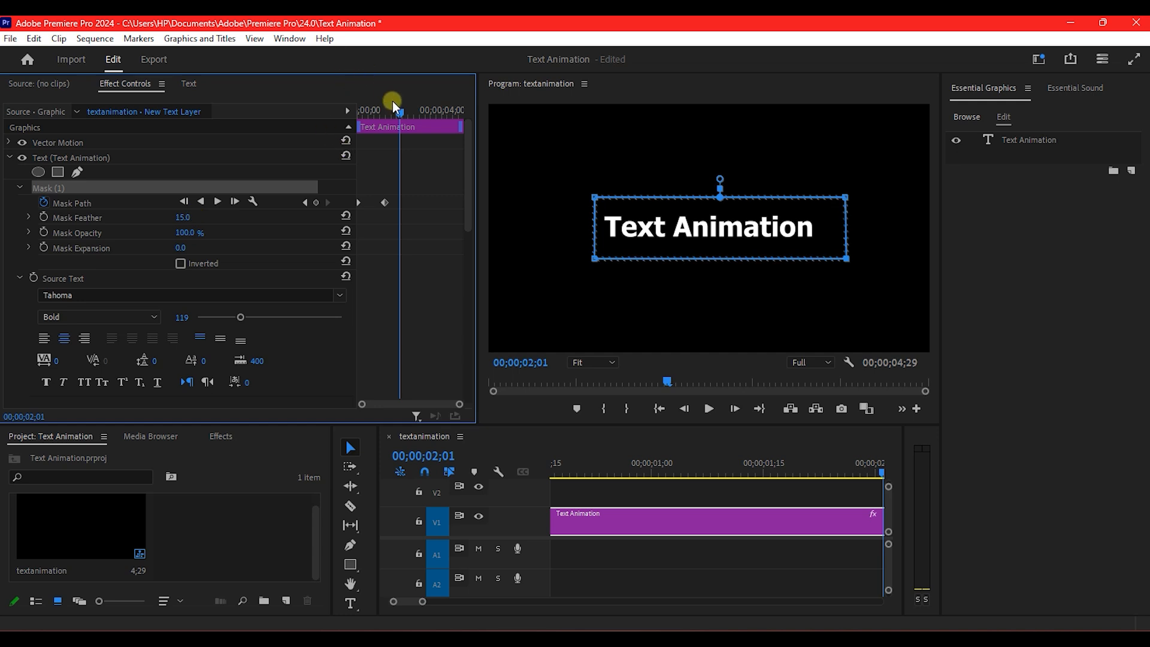
Start a Position keyframe under the clip's Motion effect at 00;00;00;28
{"action": "left_click_drag", "start_coordinate": [400, 111], "coordinate": [378, 108]}
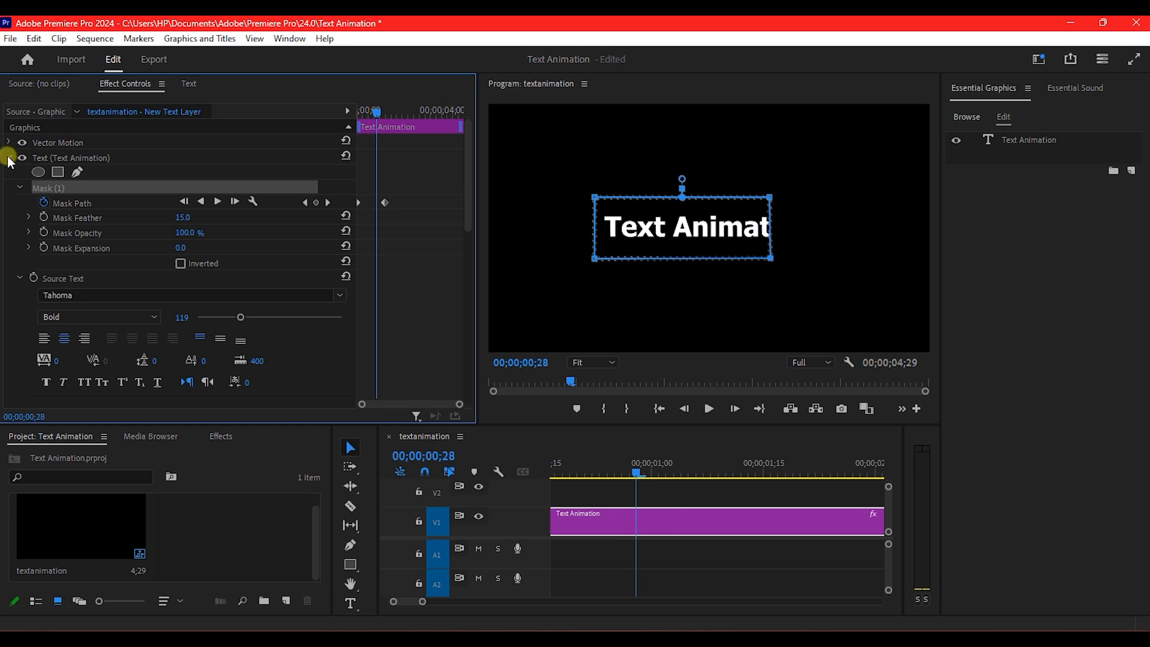
{"action": "left_click", "coordinate": [8, 158]}
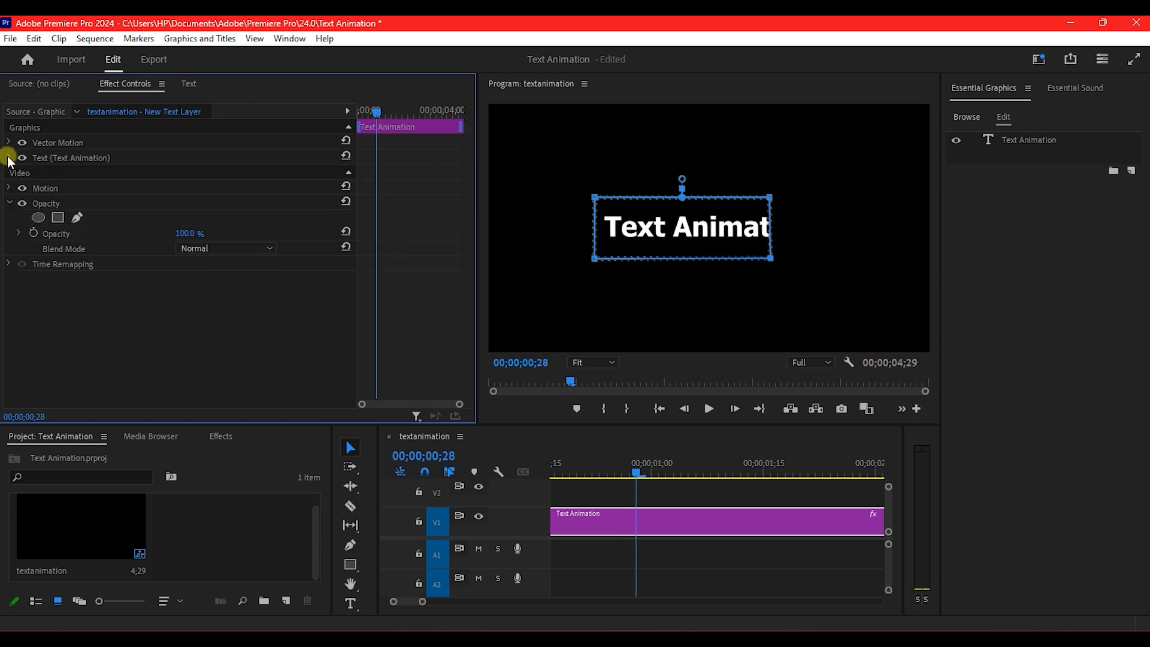
{"action": "left_click", "coordinate": [9, 188]}
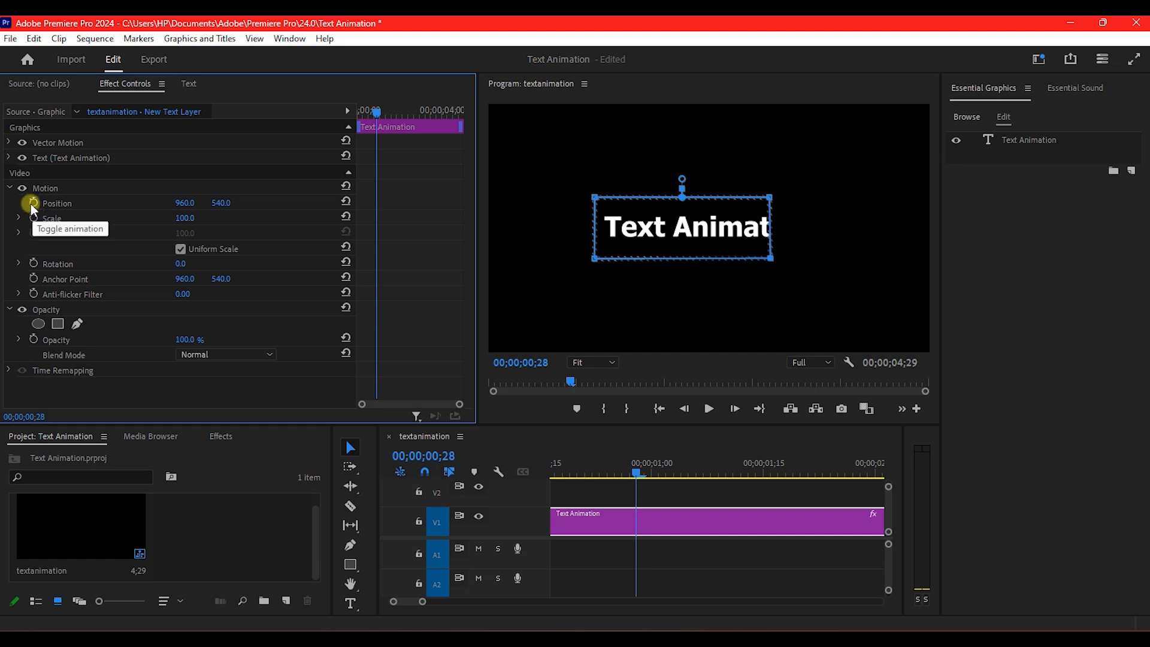
{"action": "left_click", "coordinate": [33, 203]}
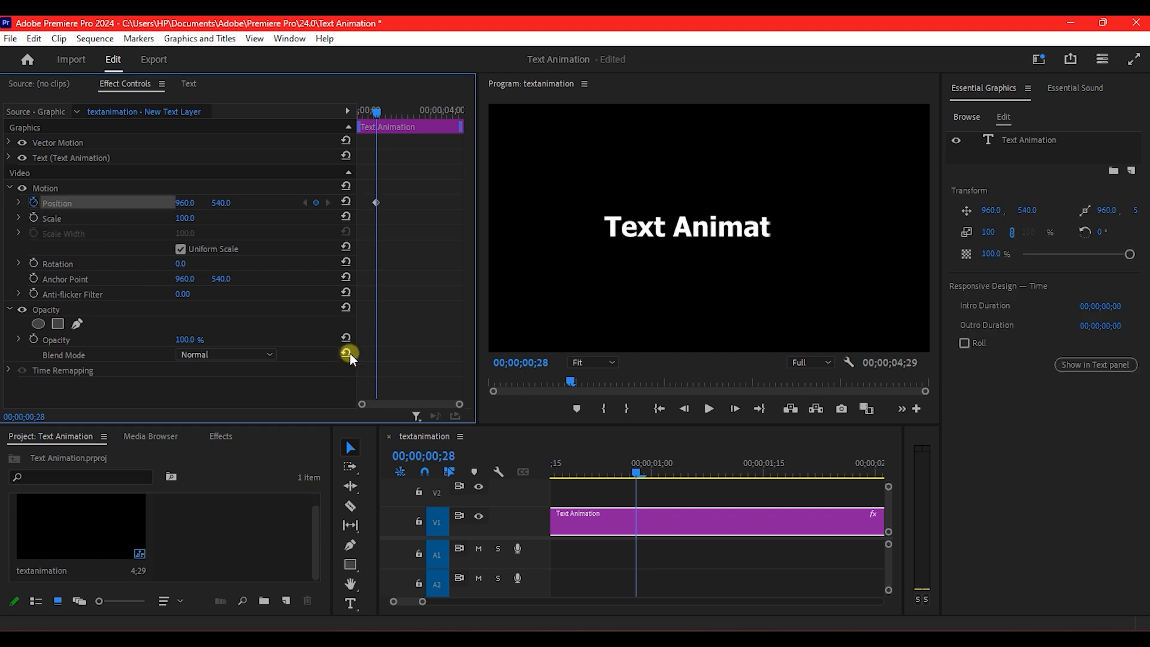
At 00;00;00;00, set the title clip's horizontal Position to 707 and scrub the slide-in motion
{"action": "left_click_drag", "start_coordinate": [636, 472], "coordinate": [517, 475]}
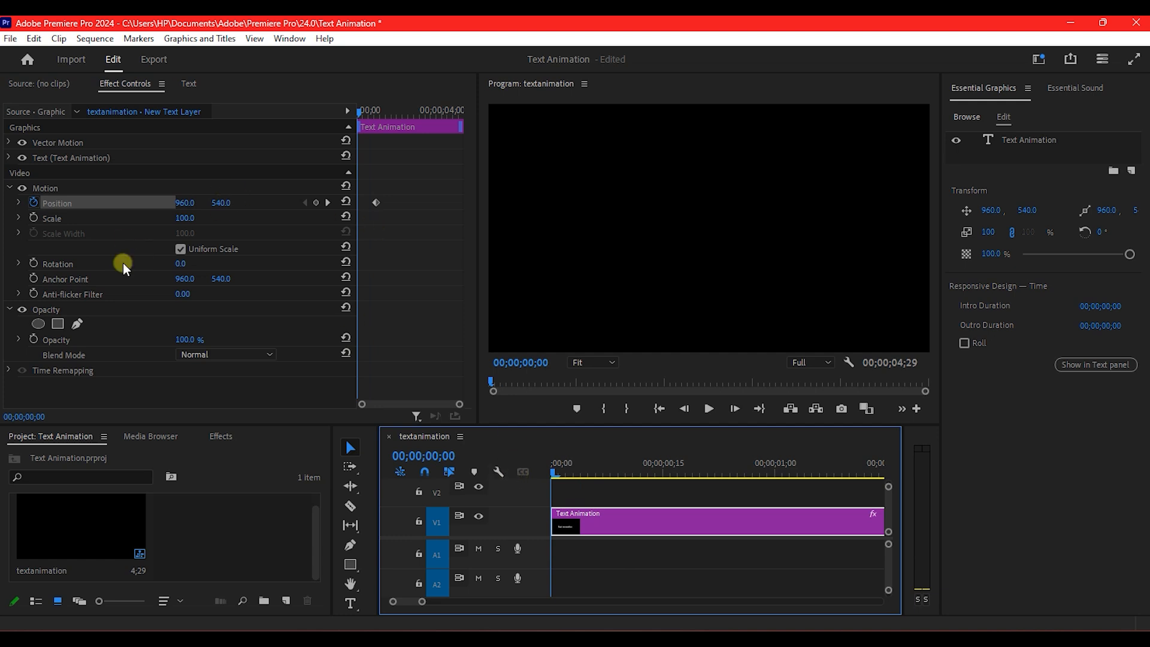
{"action": "left_click", "coordinate": [188, 205]}
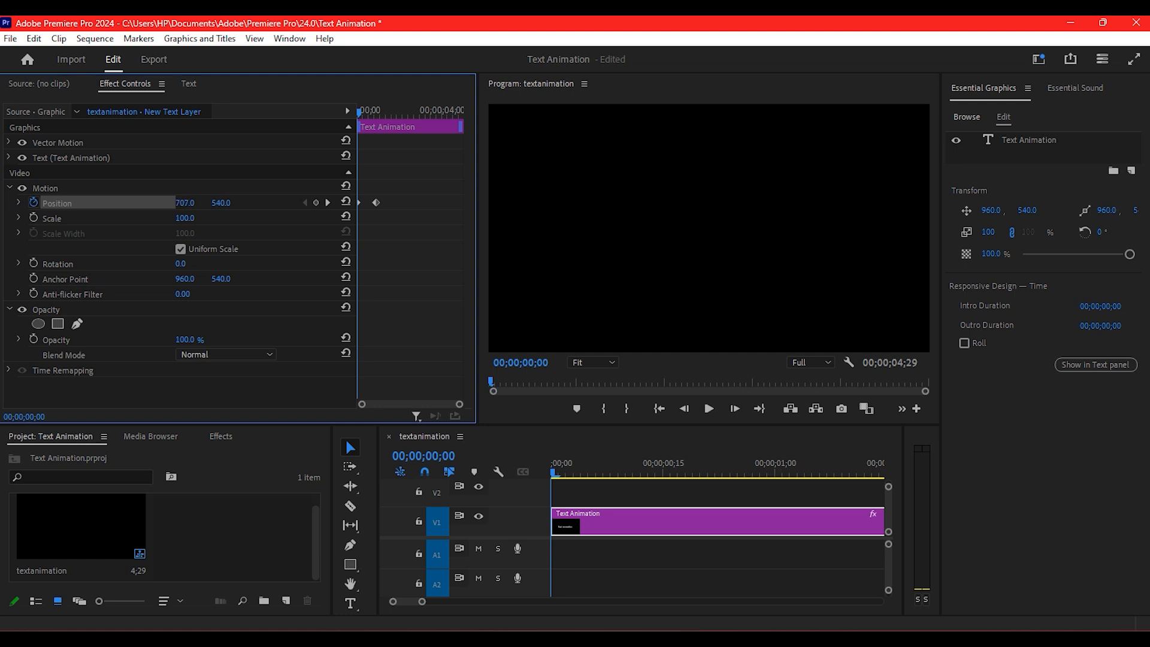
{"action": "left_click_drag", "start_coordinate": [553, 470], "coordinate": [326, 460]}
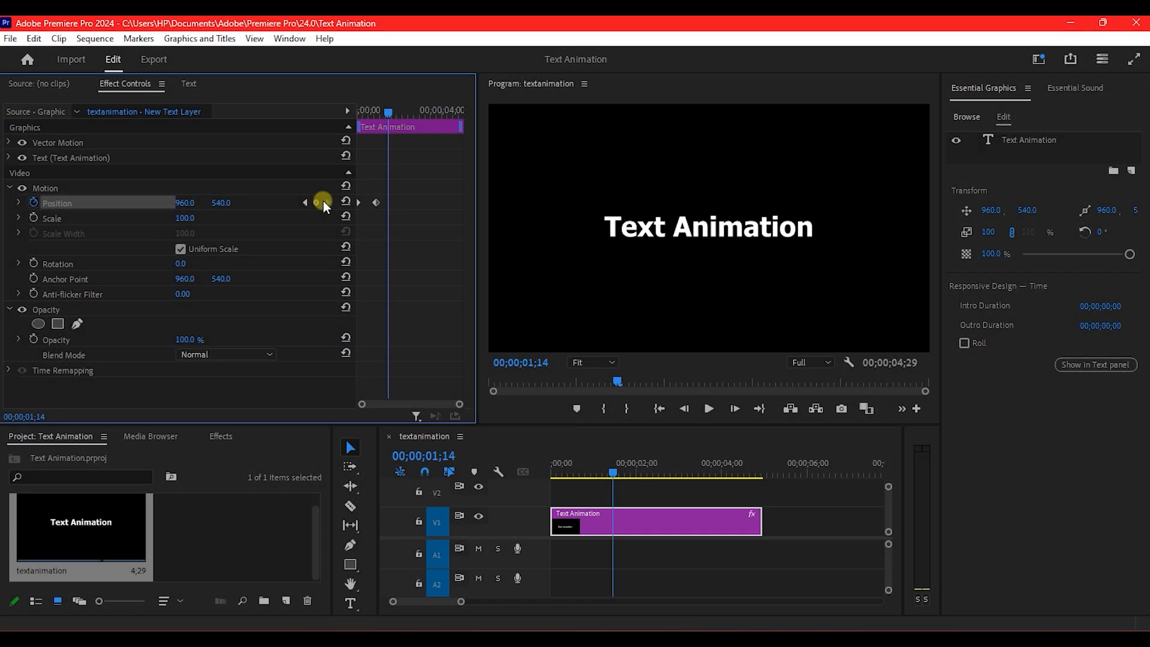
Apply Ease In temporal interpolation to the second Position keyframe and play the title reveal from the start
{"action": "right_click", "coordinate": [375, 203]}
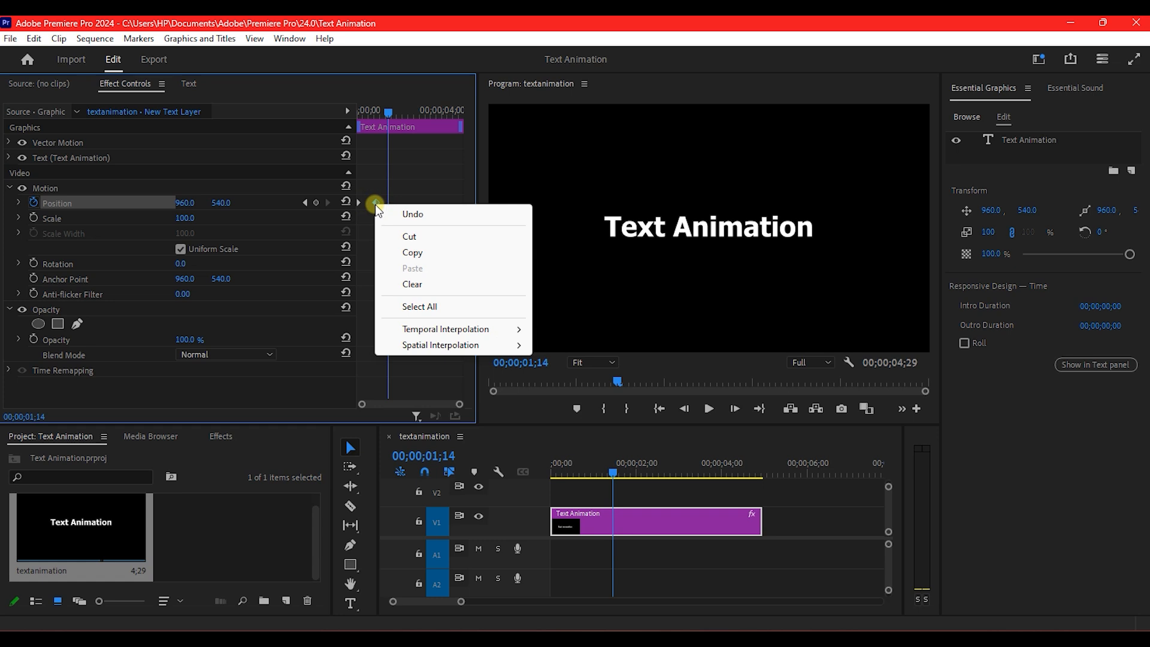
{"action": "mouse_move", "coordinate": [452, 328]}
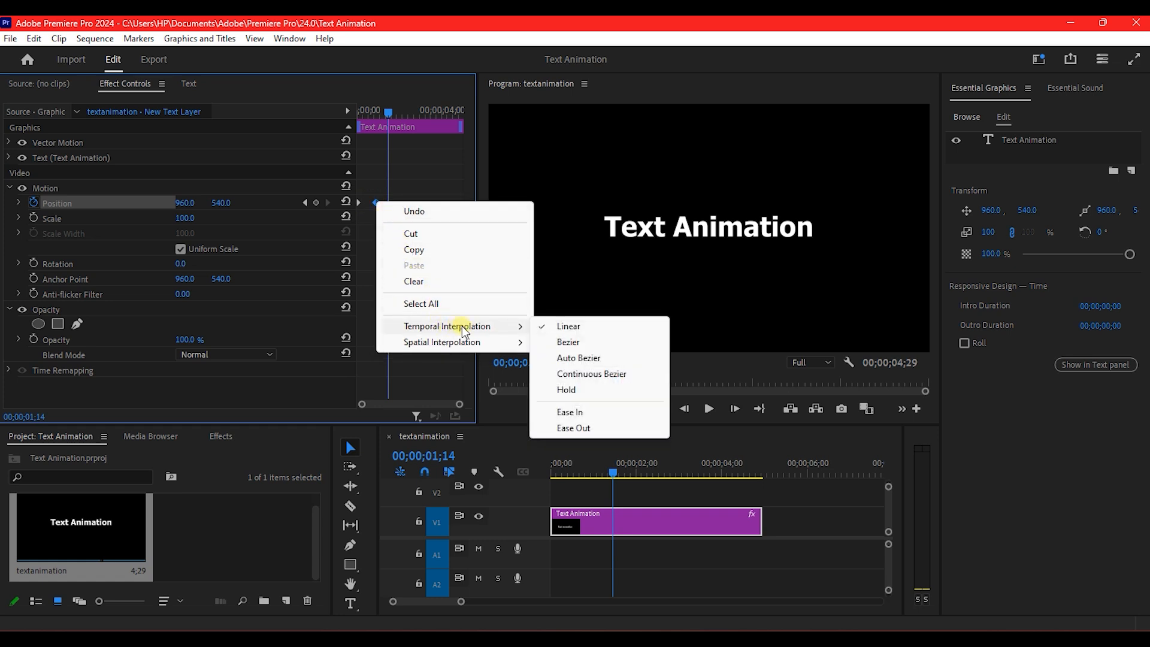
{"action": "left_click", "coordinate": [573, 412]}
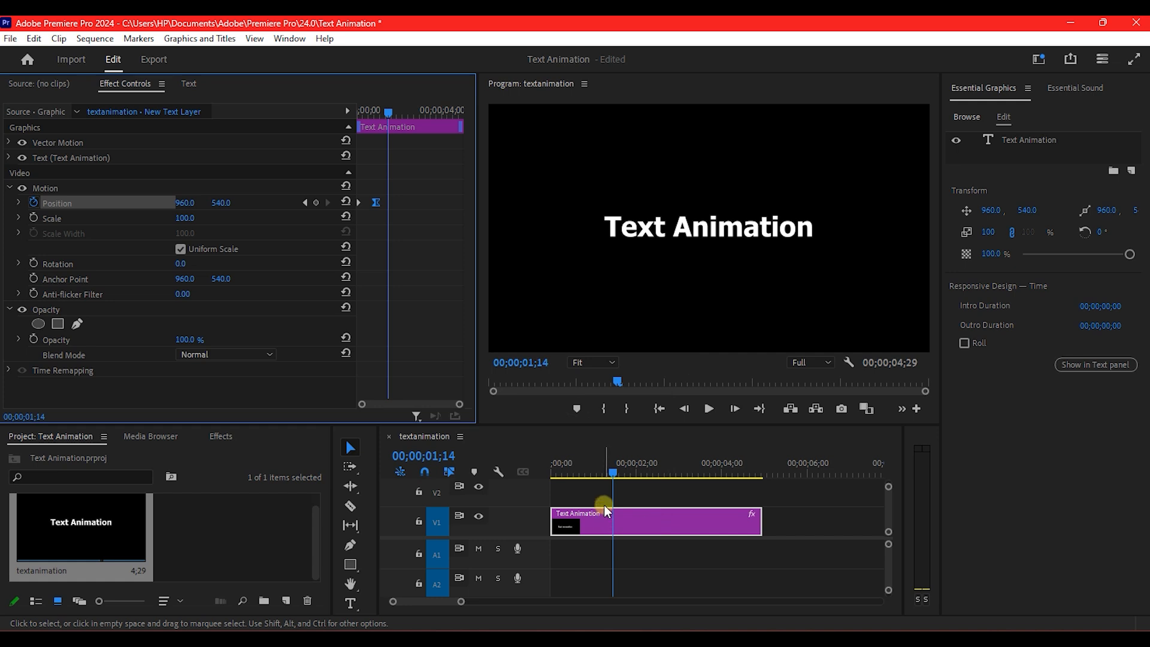
{"action": "left_click_drag", "start_coordinate": [584, 465], "coordinate": [530, 466]}
{"action": "key", "text": "space"}
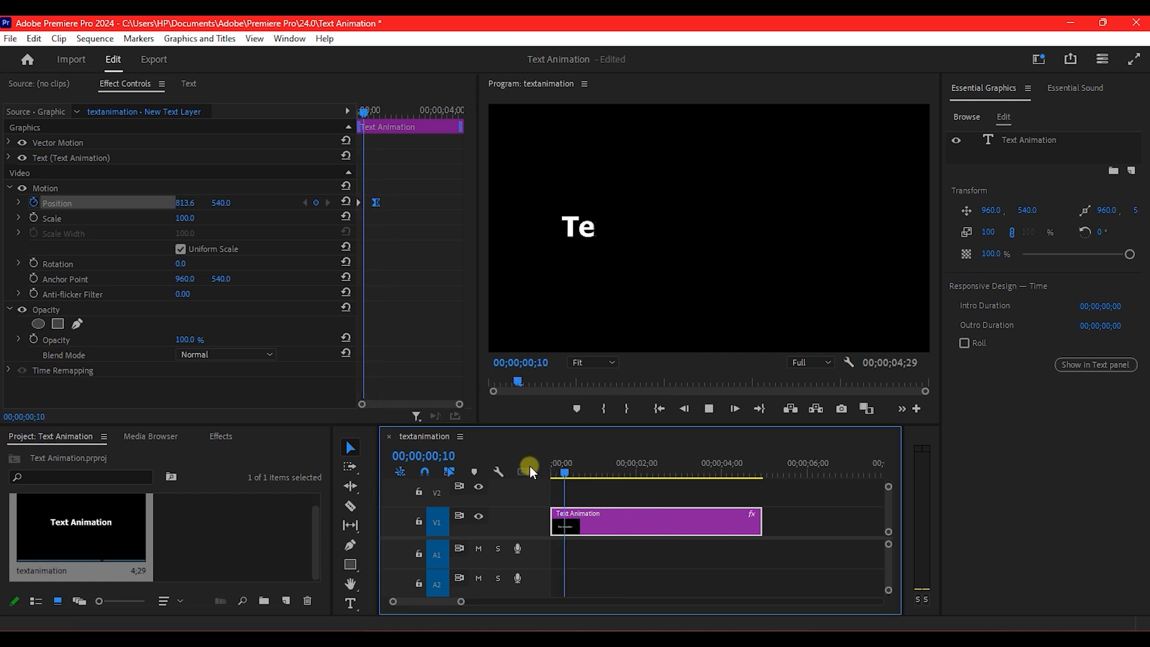
{"action": "key", "text": "space"}
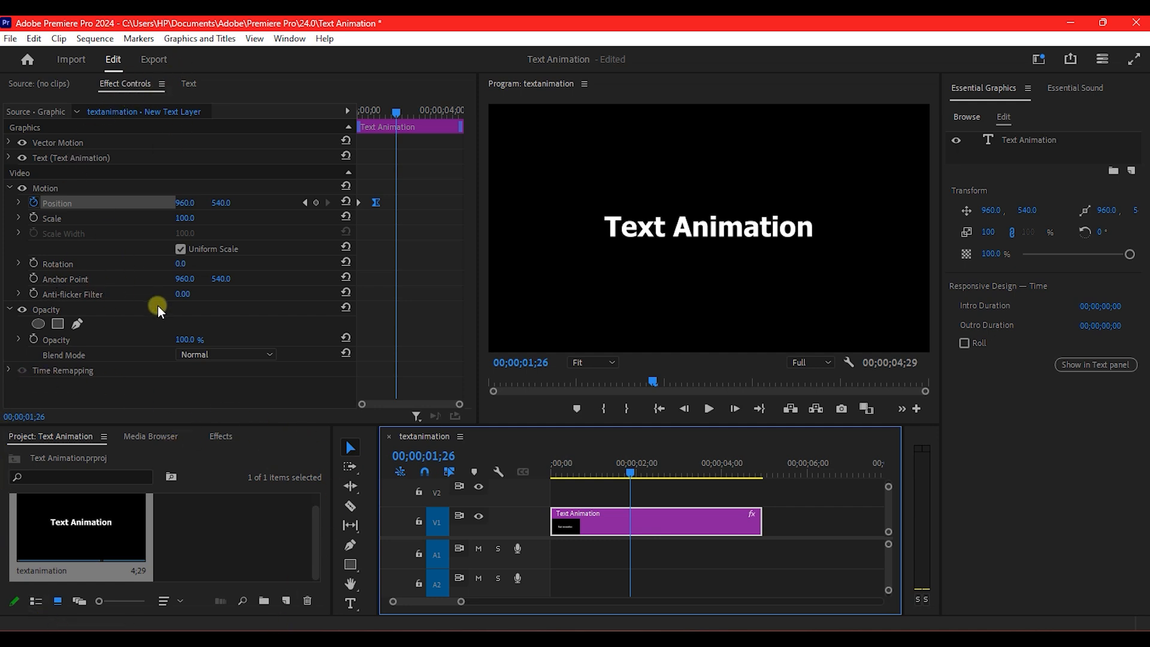
Search the effects for "blur" and apply the Fast Blur In preset to the Text Animation clip
{"action": "left_click", "coordinate": [221, 436]}
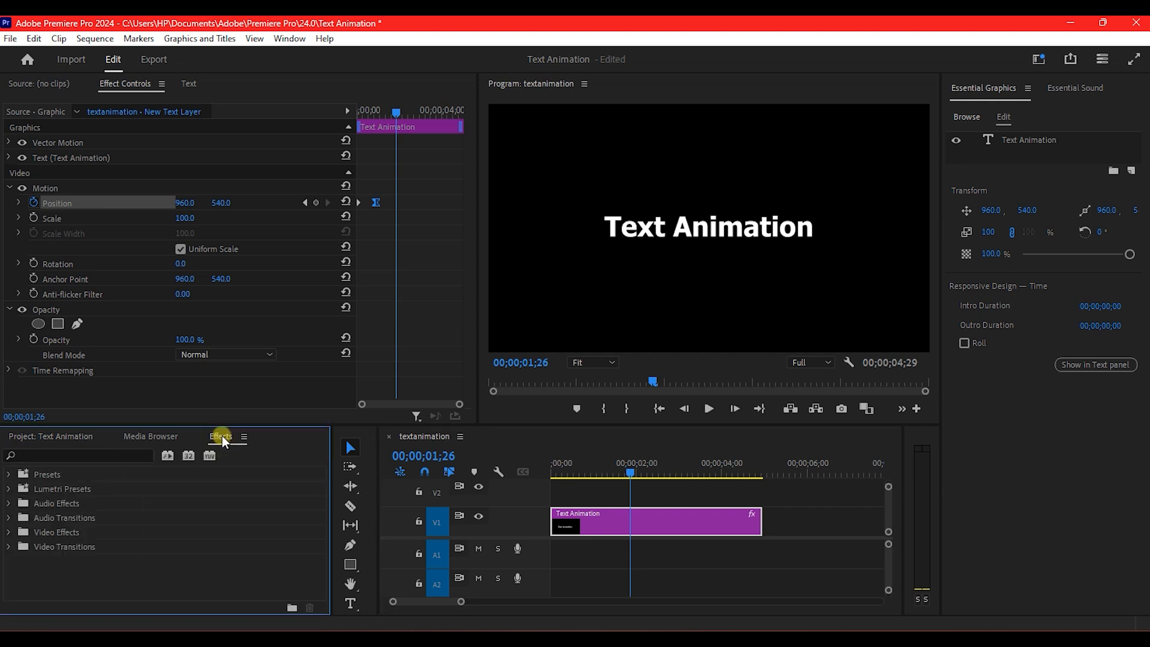
{"action": "left_click", "coordinate": [66, 457]}
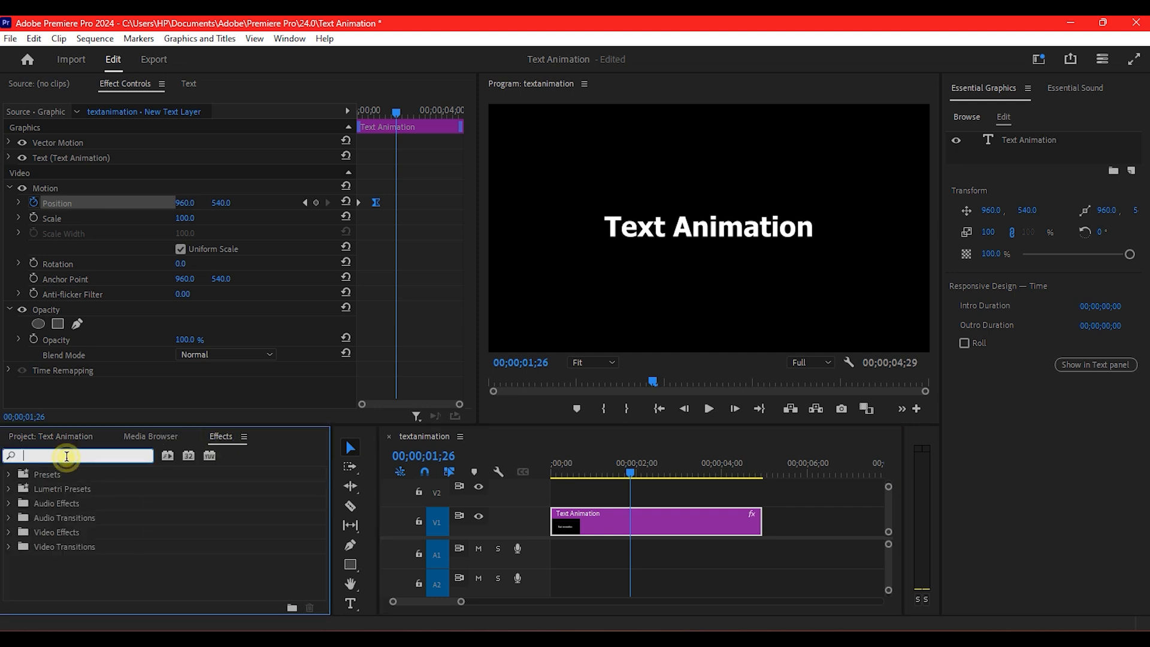
{"action": "type", "text": "blur"}
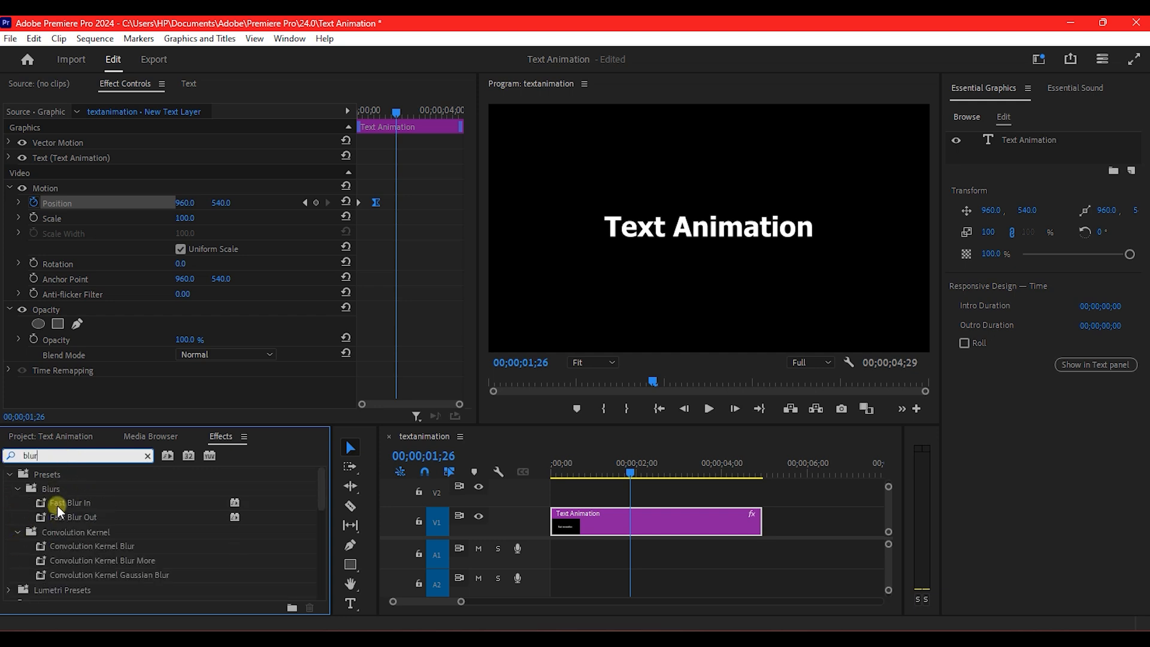
{"action": "left_click_drag", "start_coordinate": [66, 504], "coordinate": [636, 533]}
{"action": "mouse_move", "coordinate": [630, 469]}
{"action": "left_mouse_down"}
{"action": "mouse_move", "coordinate": [538, 472]}
{"action": "mouse_move", "coordinate": [637, 483]}
{"action": "left_mouse_up"}
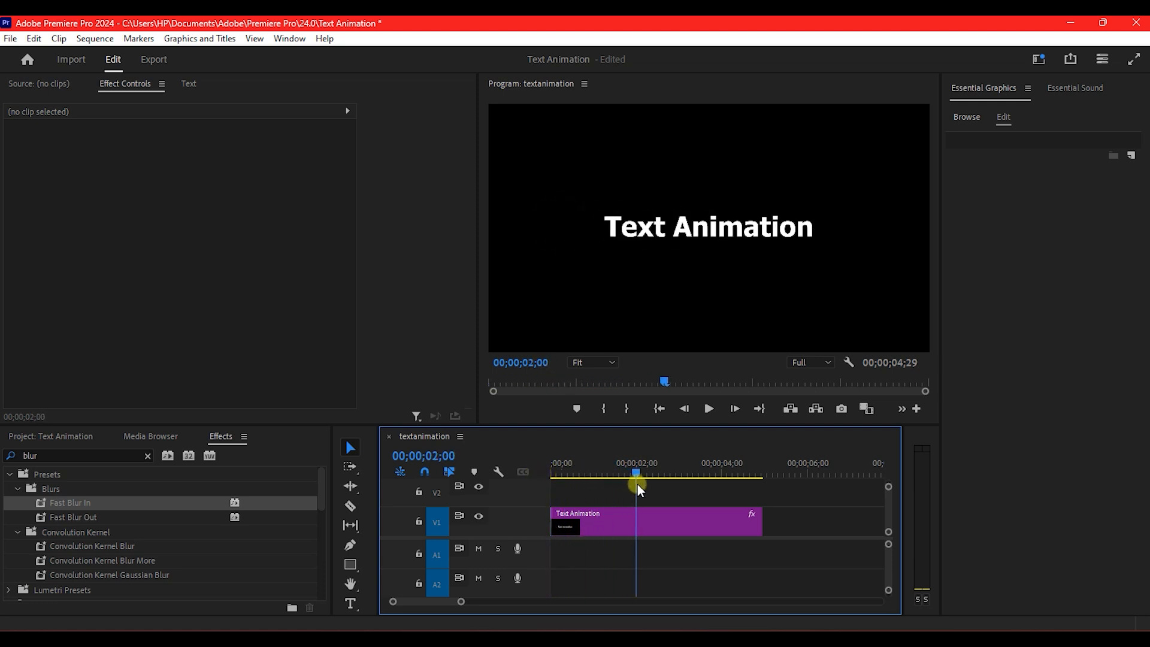
Set the Fast Blur's Blur Dimensions to Horizontal on the title clip and scrub through the result
{"action": "left_click", "coordinate": [620, 522]}
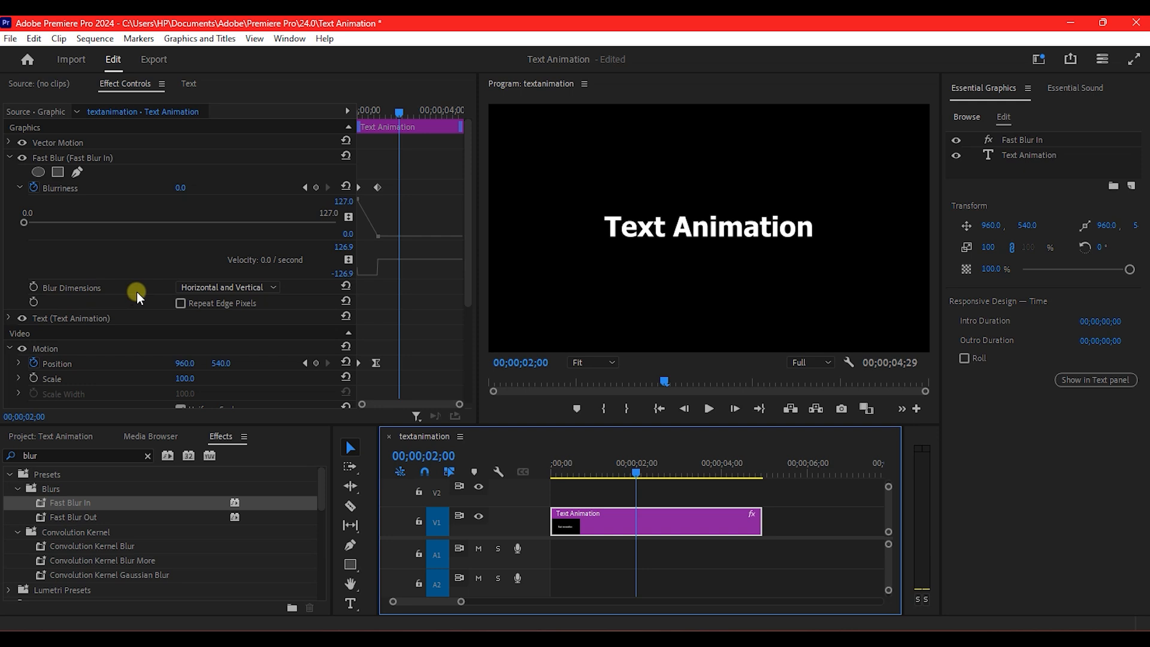
{"action": "left_click", "coordinate": [227, 289]}
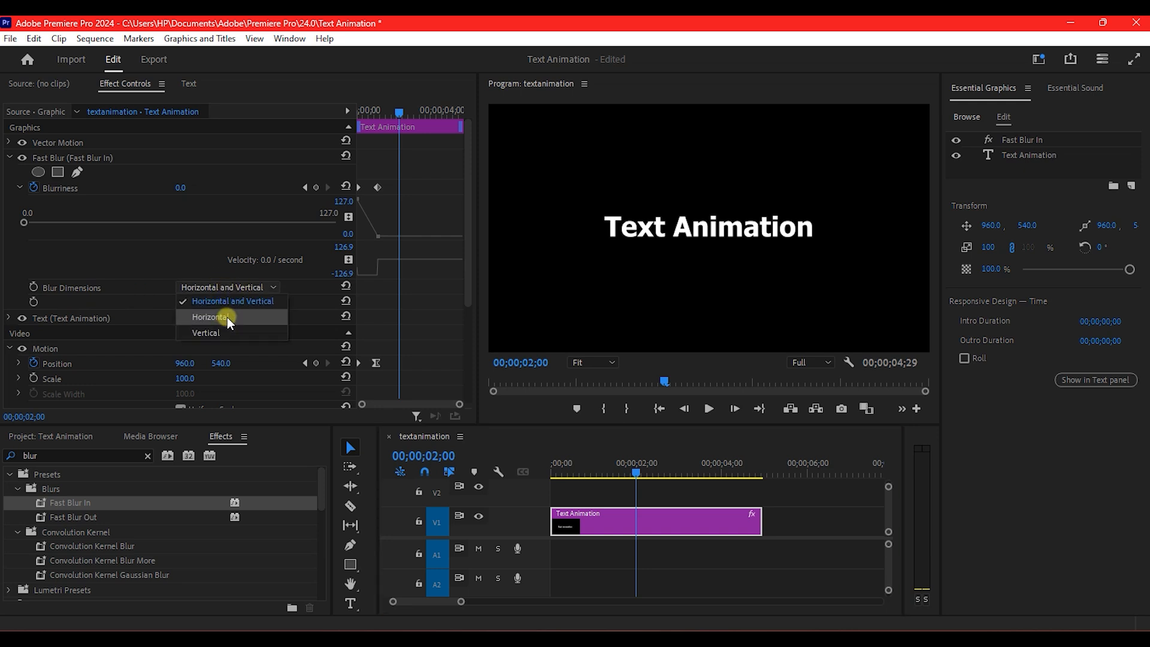
{"action": "left_click", "coordinate": [226, 318]}
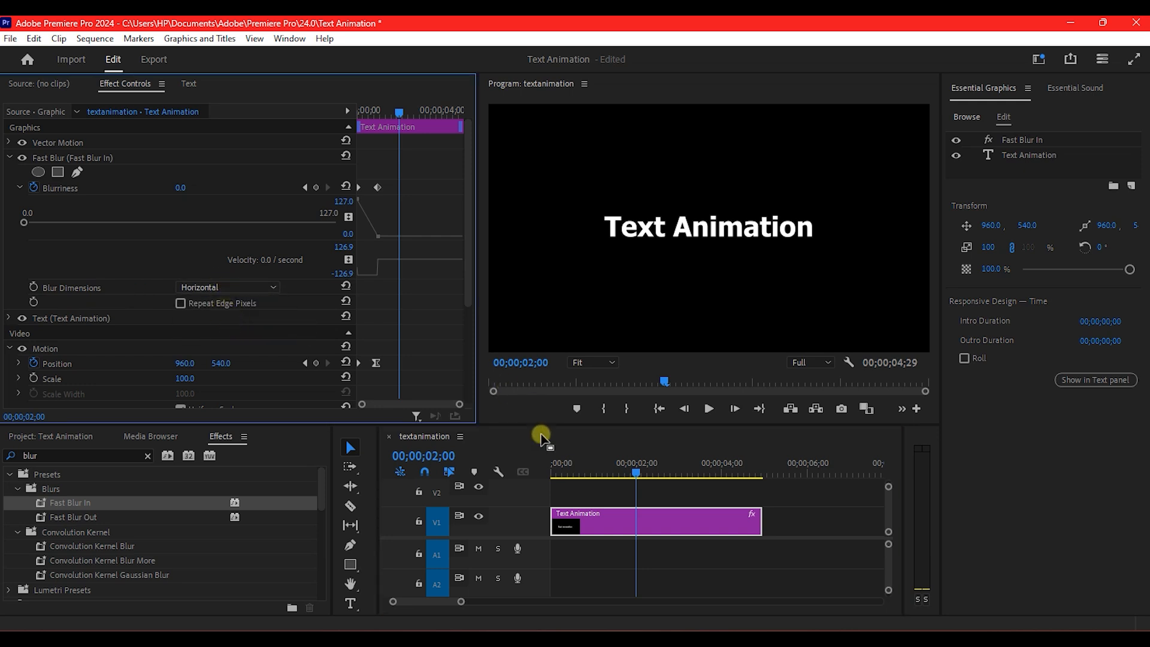
{"action": "left_click_drag", "start_coordinate": [562, 468], "coordinate": [632, 467]}
Nest the Text Animation clip as a sequence named TextAnimation
{"action": "left_click", "coordinate": [580, 512]}
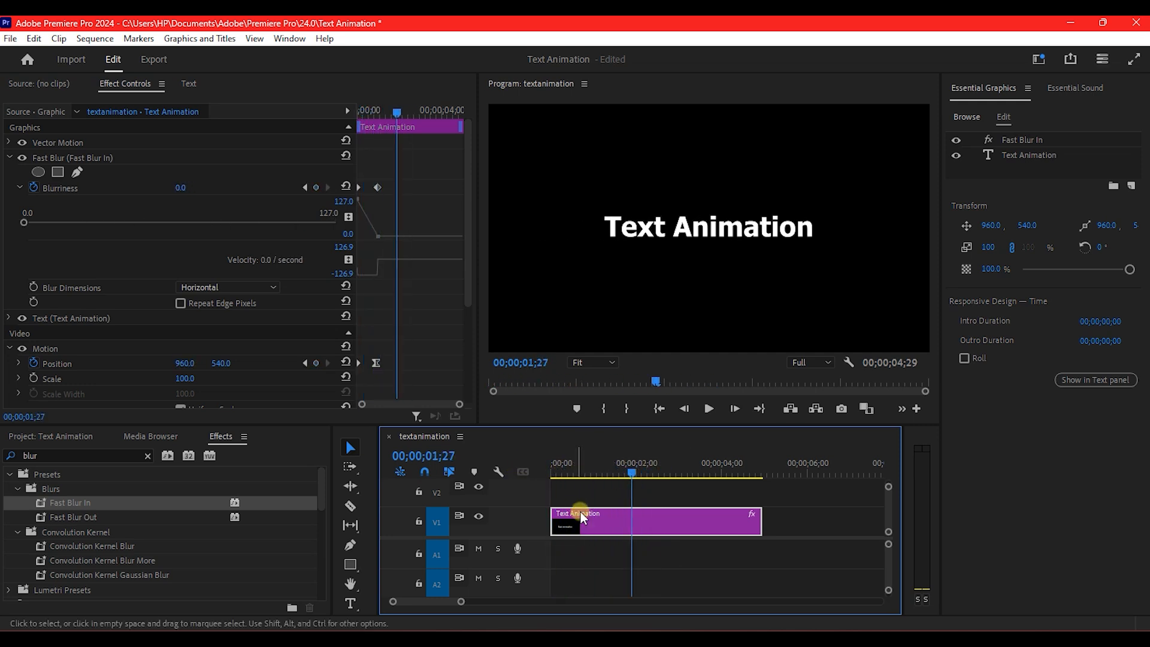
{"action": "right_click", "coordinate": [652, 519]}
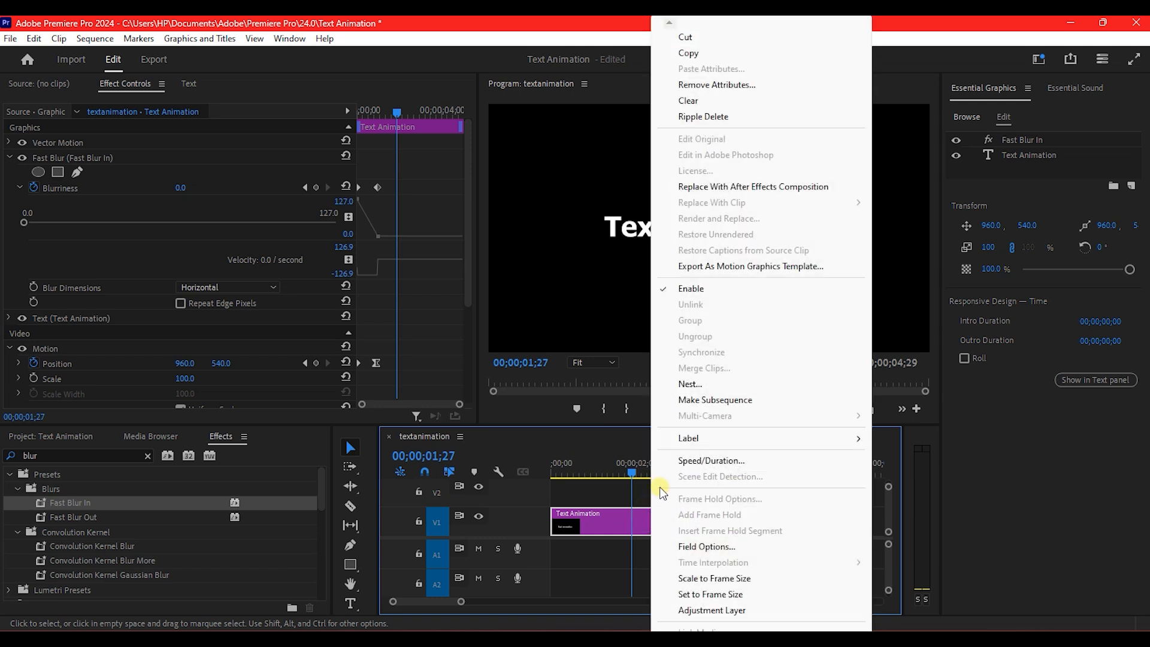
{"action": "left_click", "coordinate": [689, 383]}
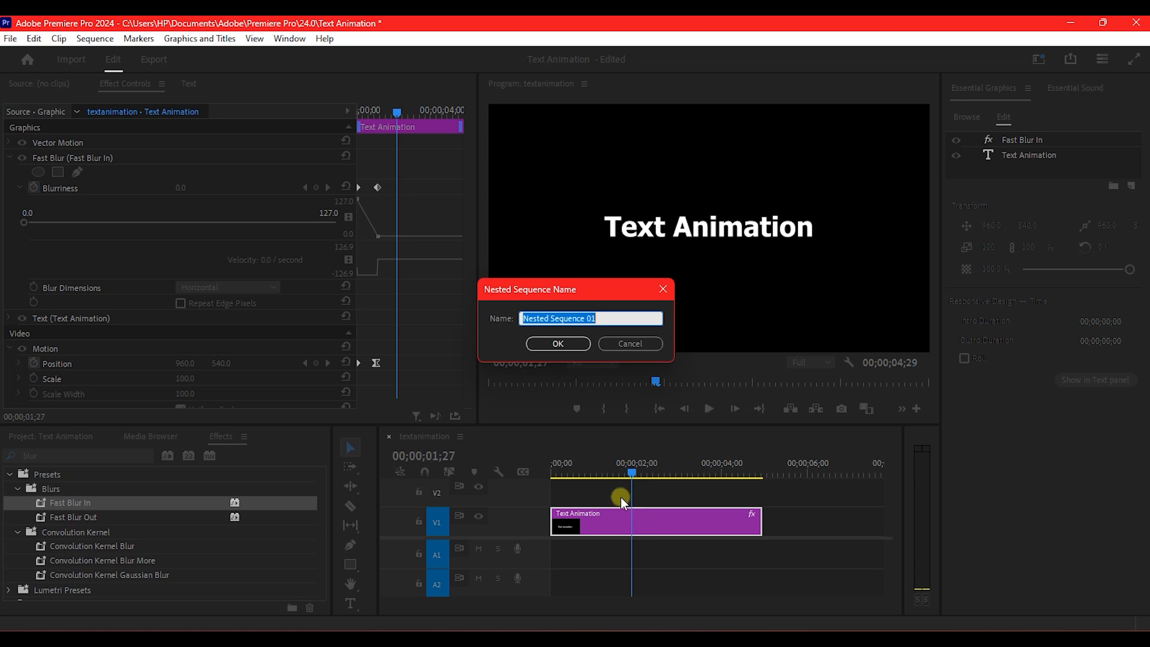
{"action": "type", "text": "TextAnimation"}
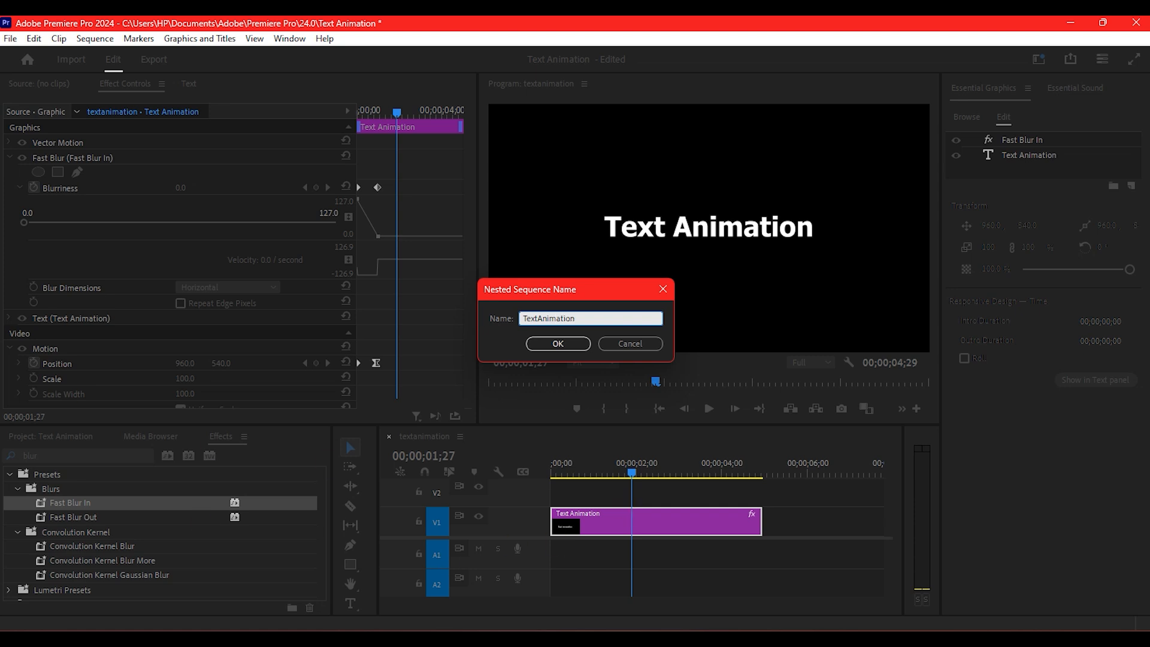
{"action": "left_click", "coordinate": [556, 343]}
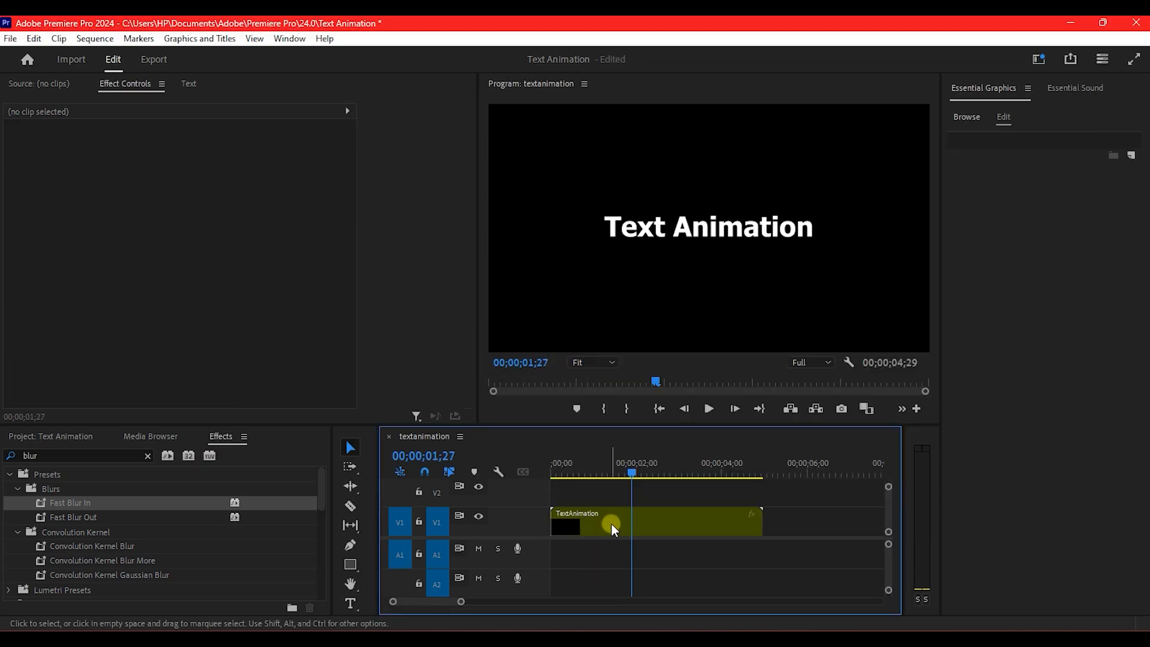
Start a Scale keyframe on the nested TextAnimation clip at 00;00;01;28
{"action": "left_click", "coordinate": [611, 523]}
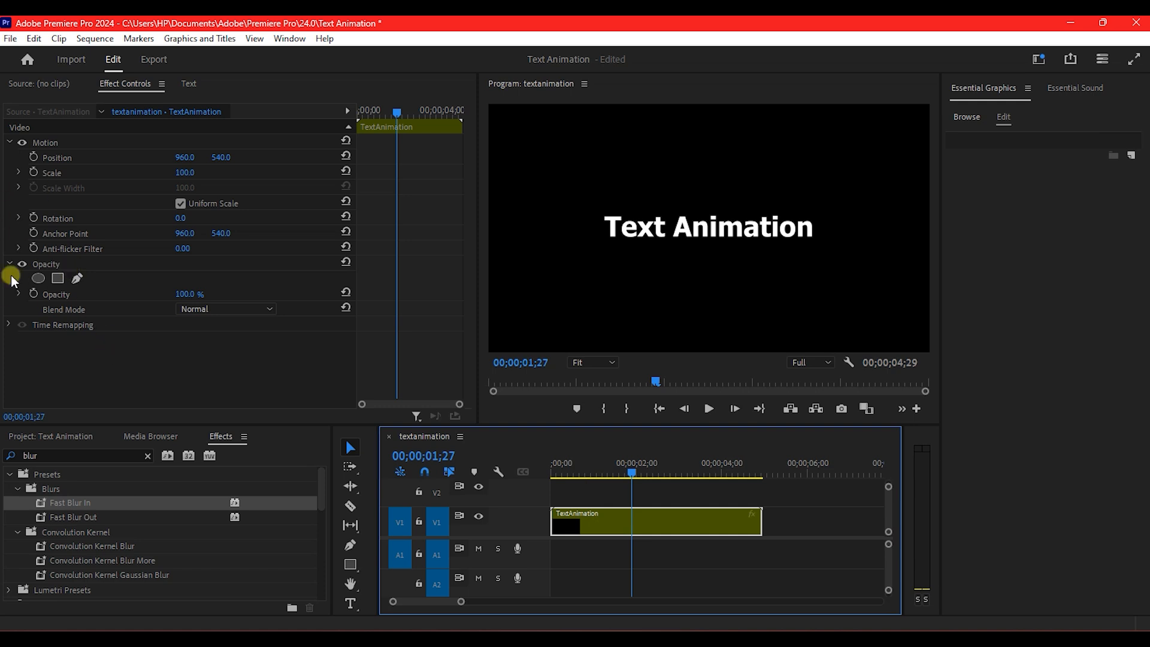
{"action": "left_click", "coordinate": [70, 435]}
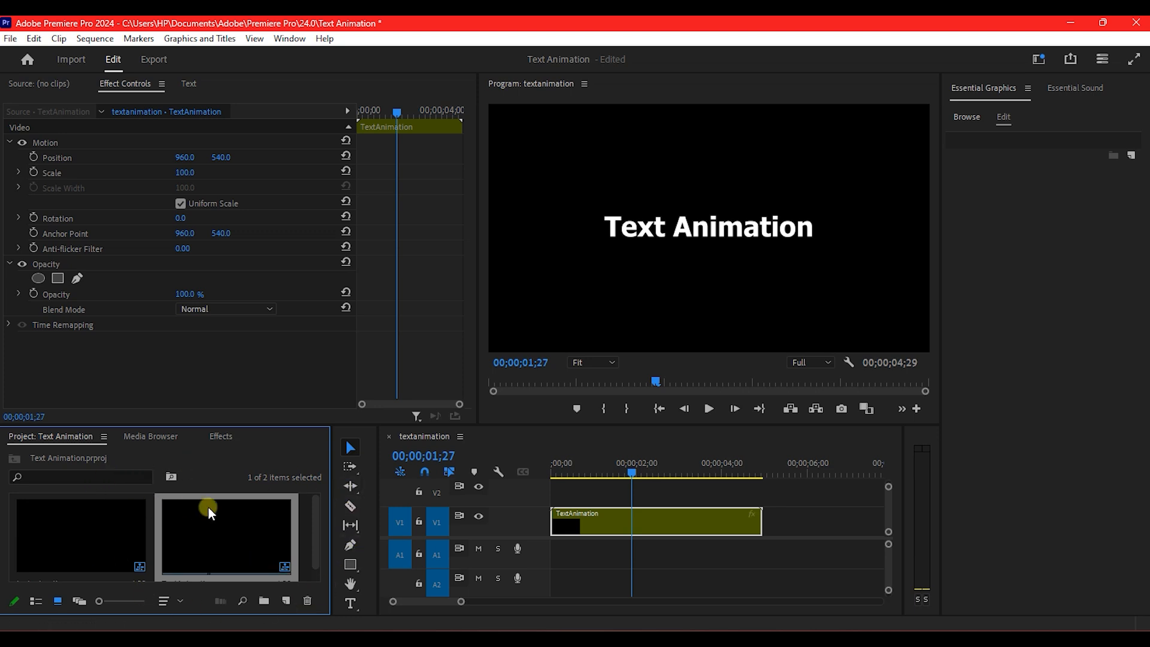
{"action": "left_click", "coordinate": [546, 476]}
{"action": "left_click_drag", "start_coordinate": [545, 476], "coordinate": [606, 483]}
{"action": "left_click_drag", "start_coordinate": [630, 488], "coordinate": [636, 491]}
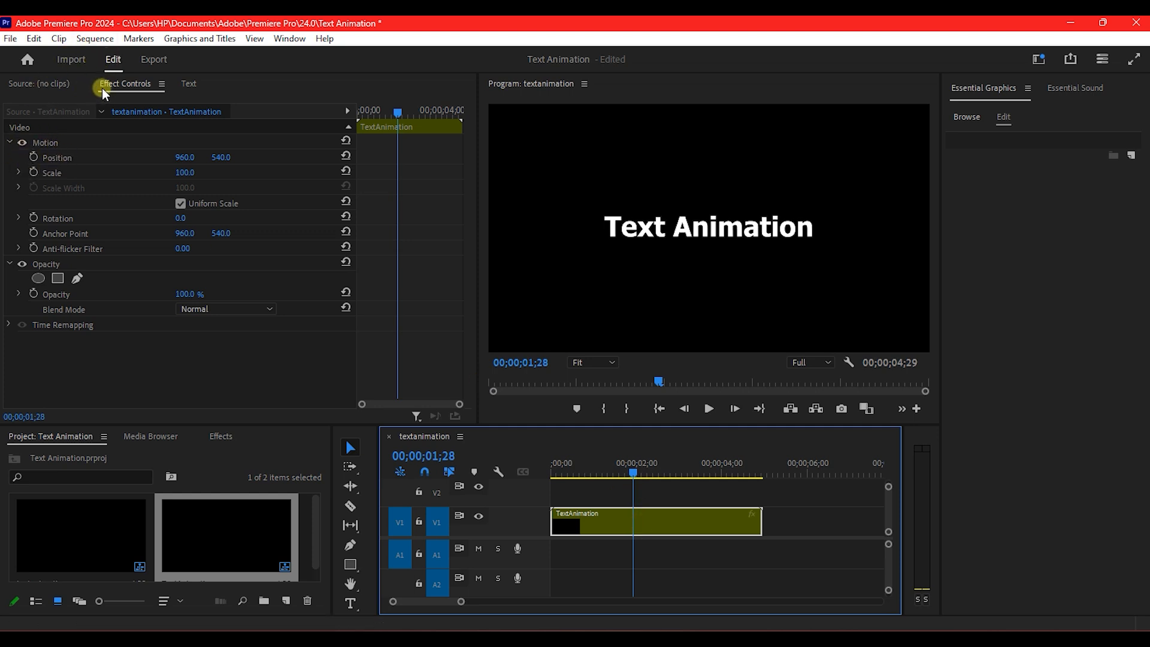
{"action": "left_click", "coordinate": [33, 172]}
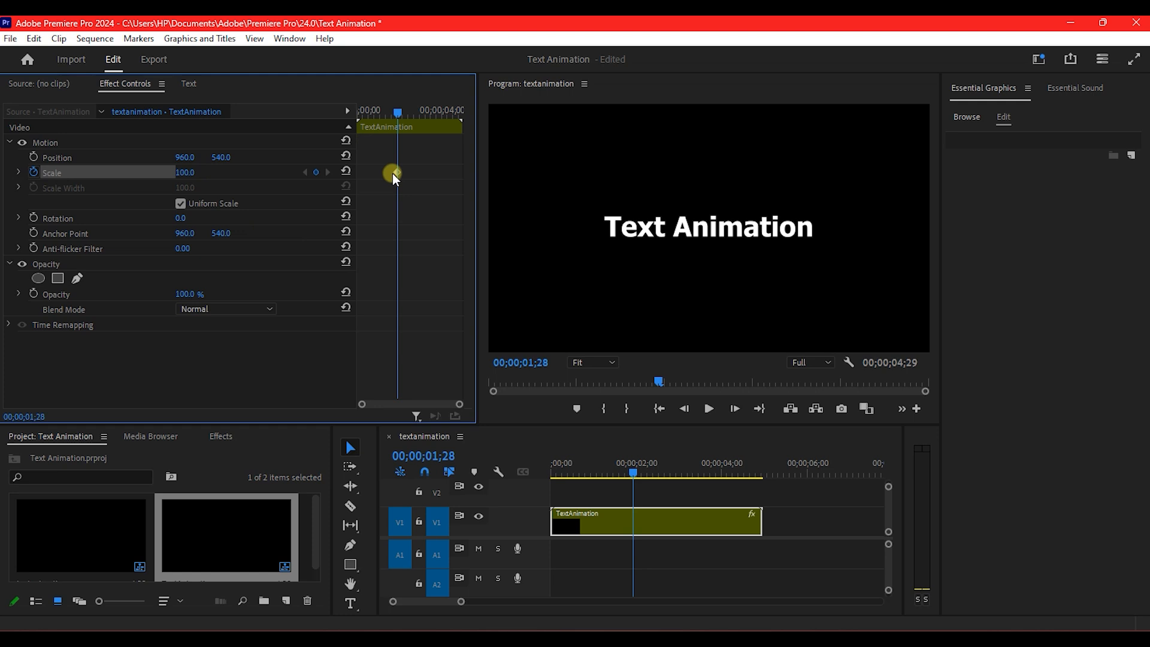
At 00;00;02;07, try a Scale of 150 on the nested clip and reduce it to 124
{"action": "left_click", "coordinate": [636, 470]}
{"action": "left_click_drag", "start_coordinate": [636, 470], "coordinate": [645, 472]}
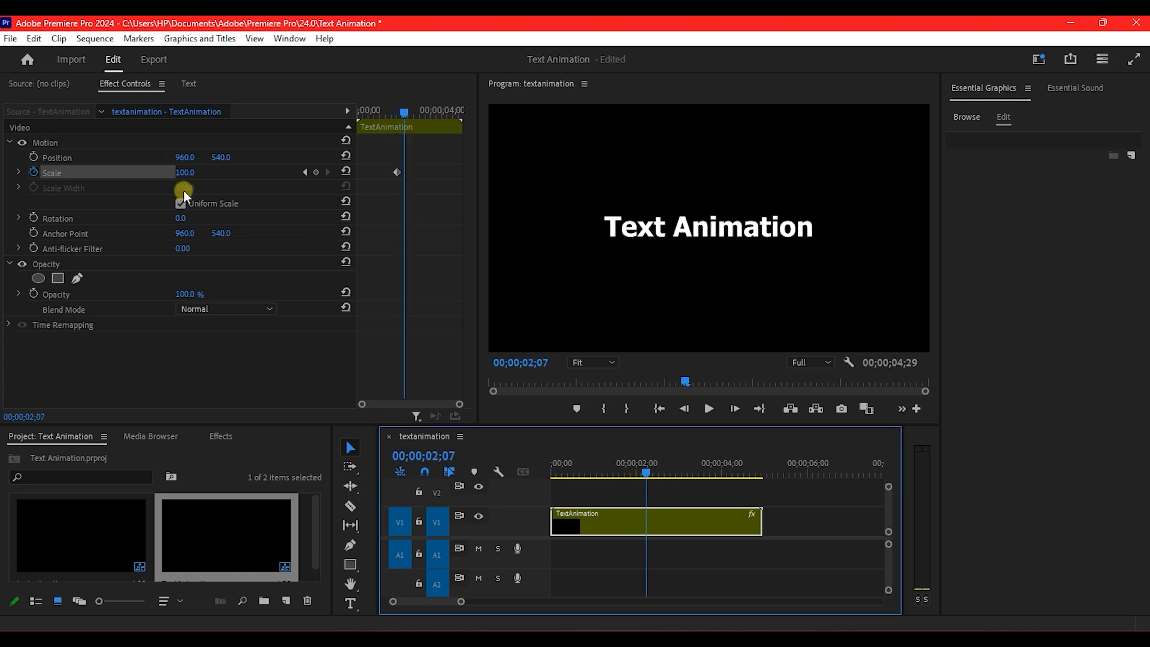
{"action": "left_click", "coordinate": [188, 173]}
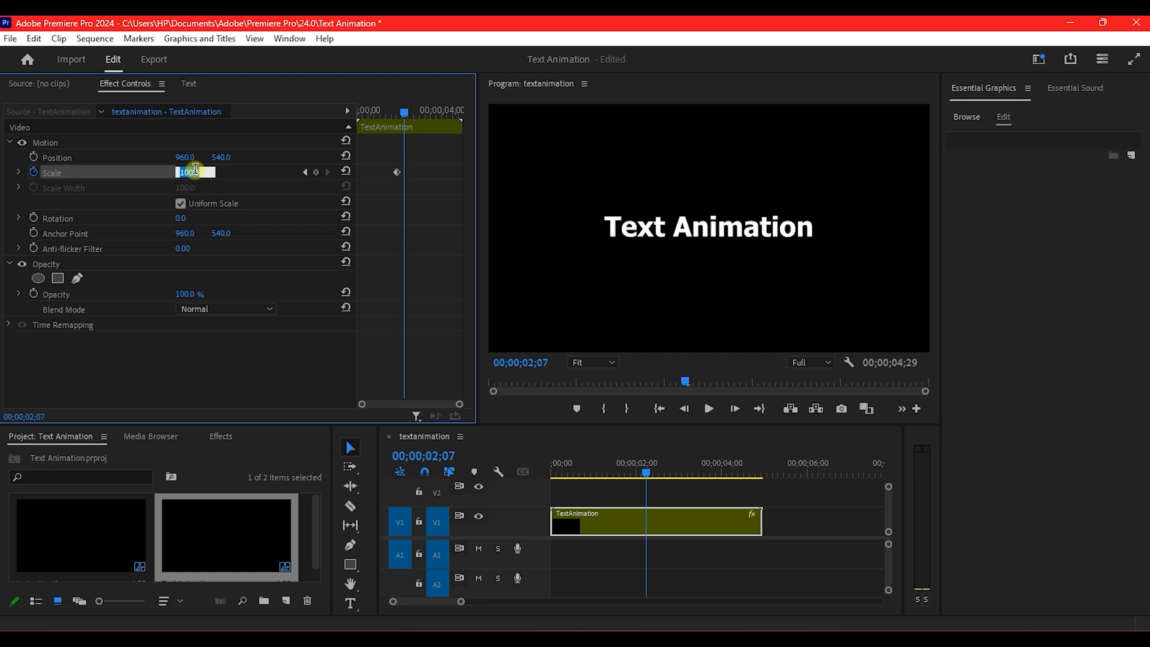
{"action": "type", "text": "150"}
{"action": "key", "text": "Return"}
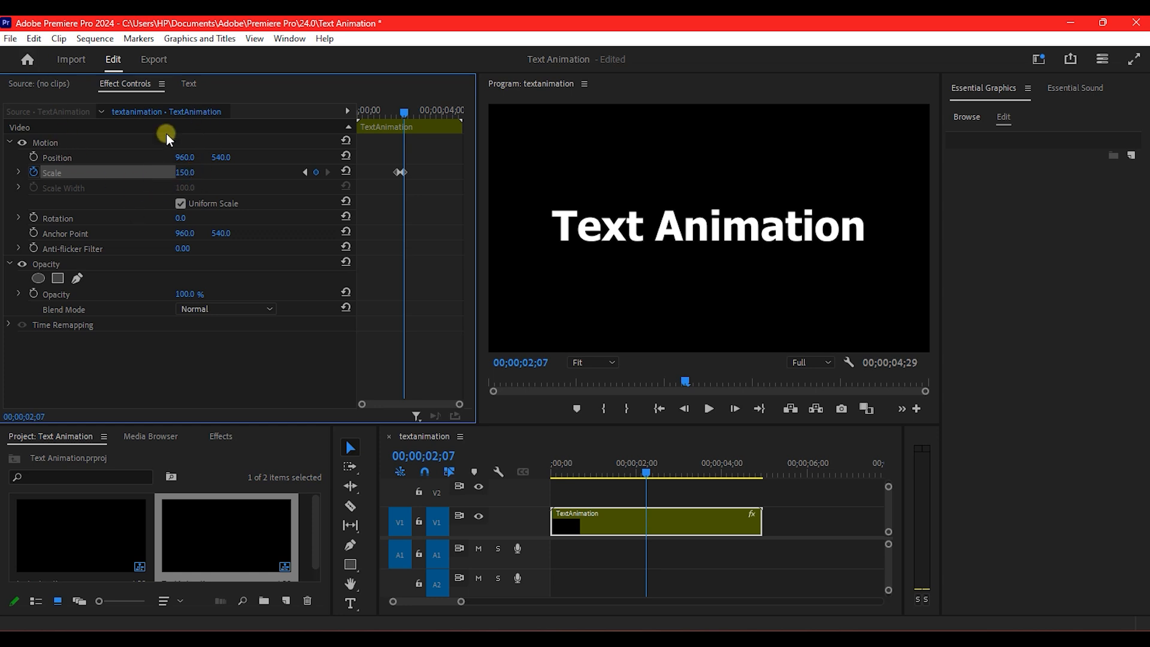
{"action": "left_click_drag", "start_coordinate": [185, 172], "coordinate": [170, 171]}
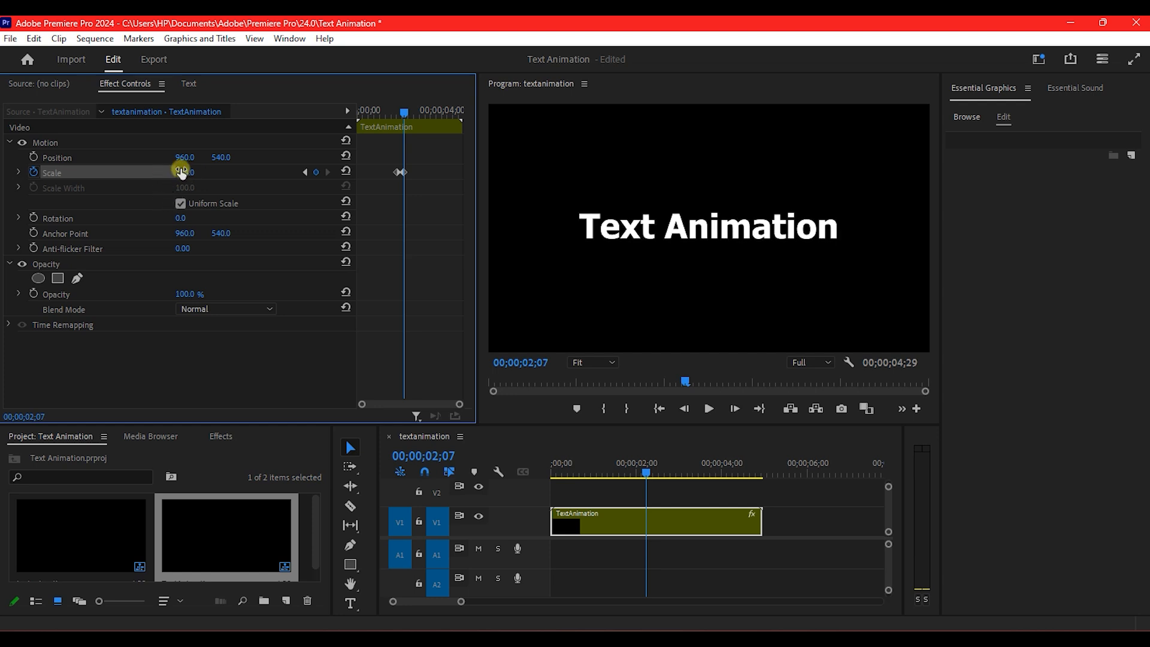
Apply Ease In to the second Scale keyframe and play the nested animation from the start
{"action": "right_click", "coordinate": [405, 173]}
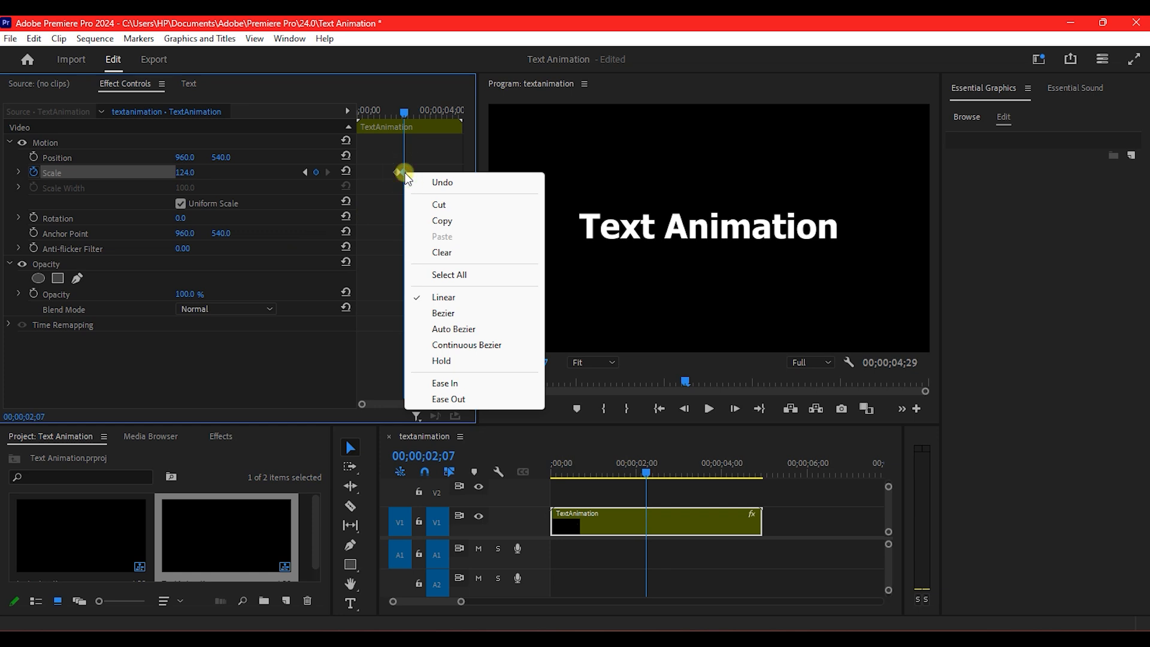
{"action": "left_click", "coordinate": [446, 384]}
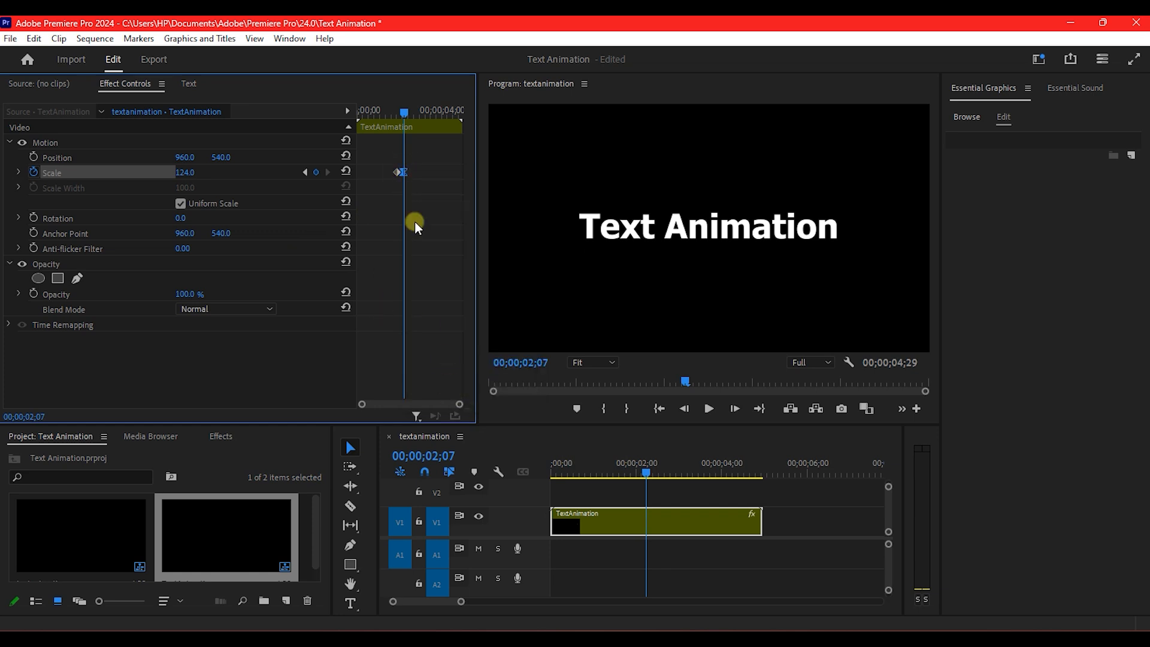
{"action": "left_click_drag", "start_coordinate": [626, 467], "coordinate": [500, 473]}
{"action": "key", "text": "space"}
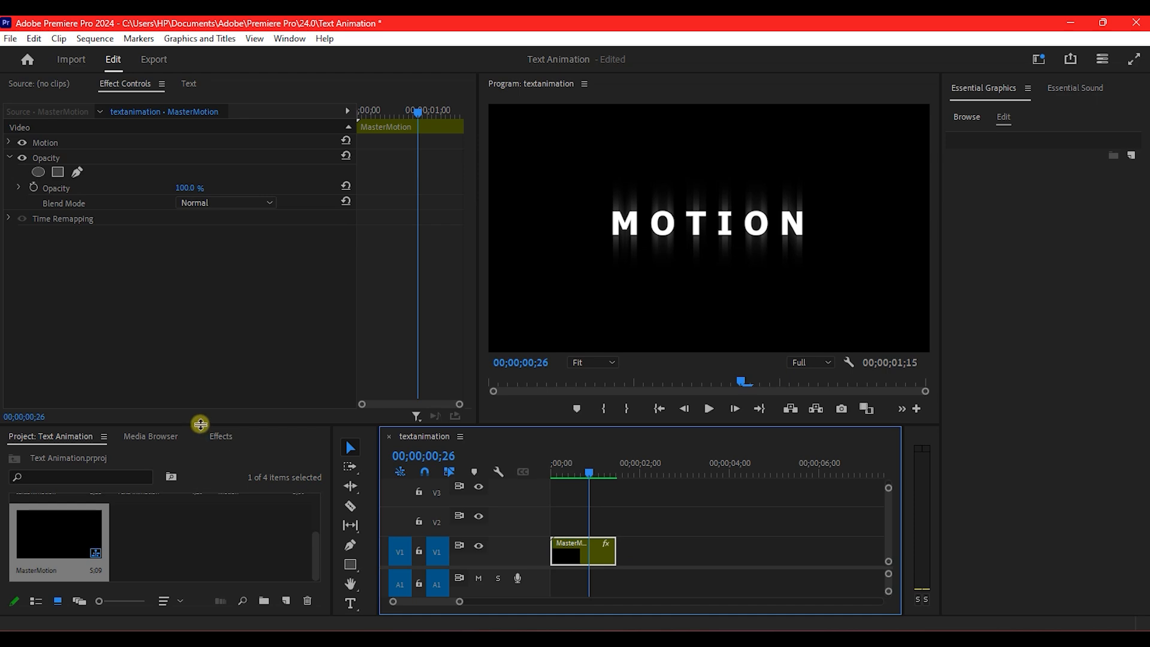
Bring up the blur effects in the effects library for the MasterMotion clip
{"action": "left_click", "coordinate": [221, 436]}
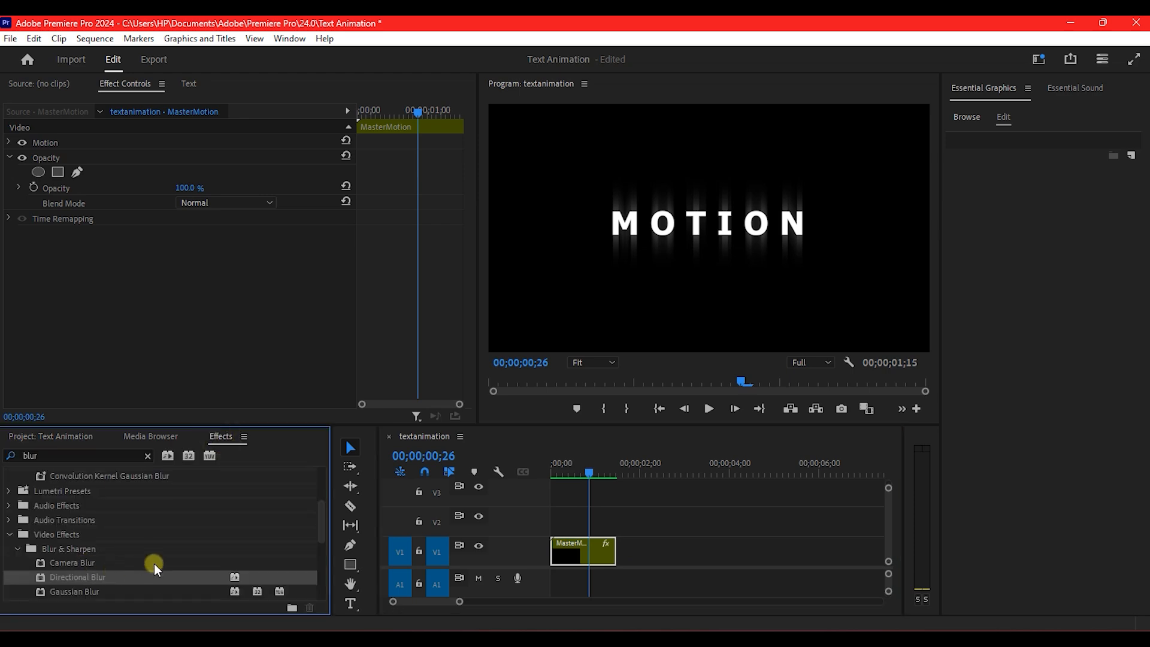